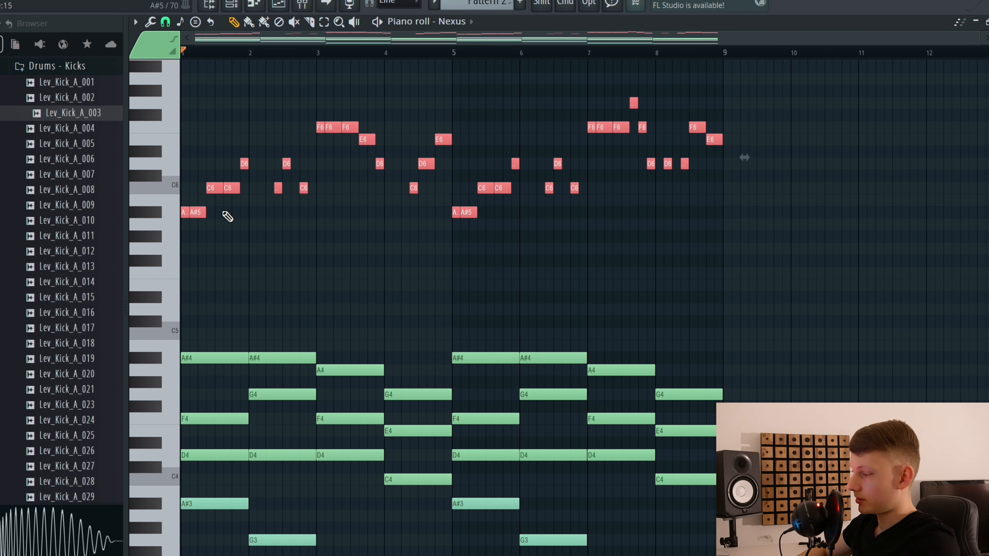
Step: Raise the three F6 notes at bar 3 of the Nexus melody to G6 and play the result
left_click_drag(315, 137, 347, 102)
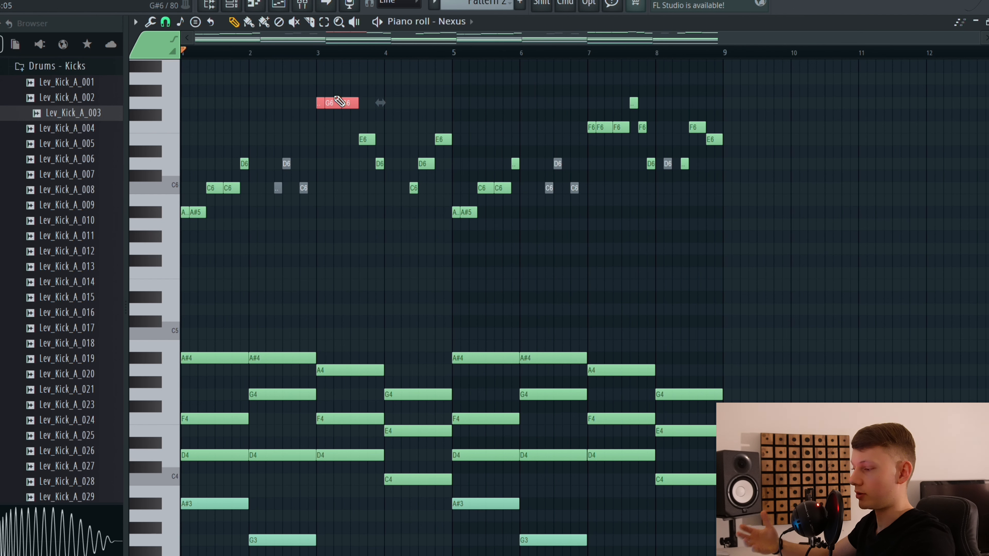
key("space")
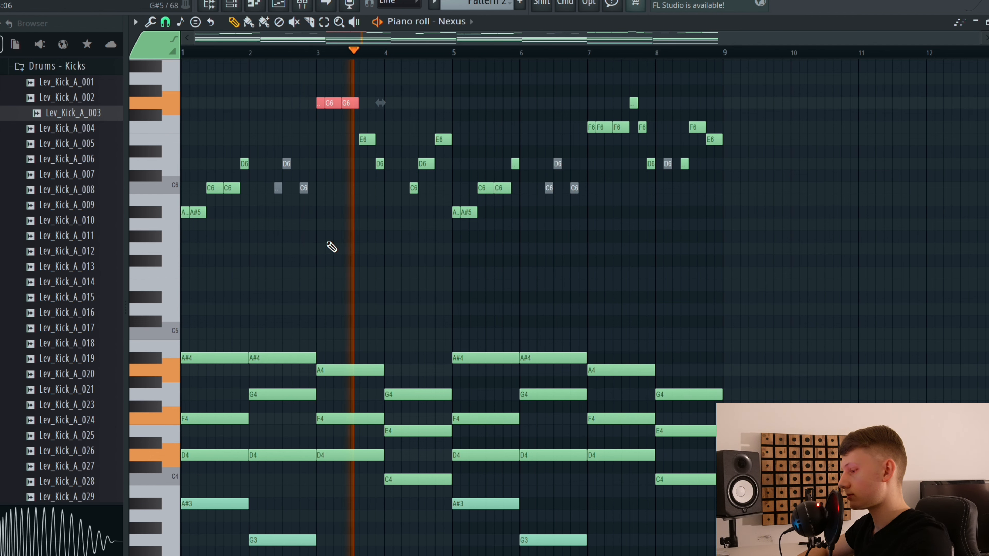
key("space")
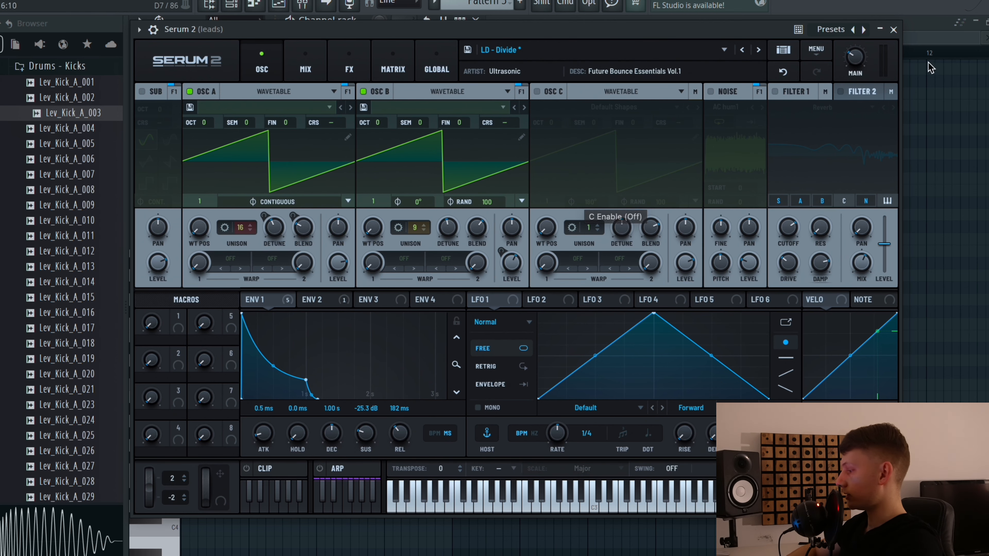
Step: Load the LD - Earthflax preset in Serum 2 #2 and set its channel volume to about 71%
left_click(894, 30)
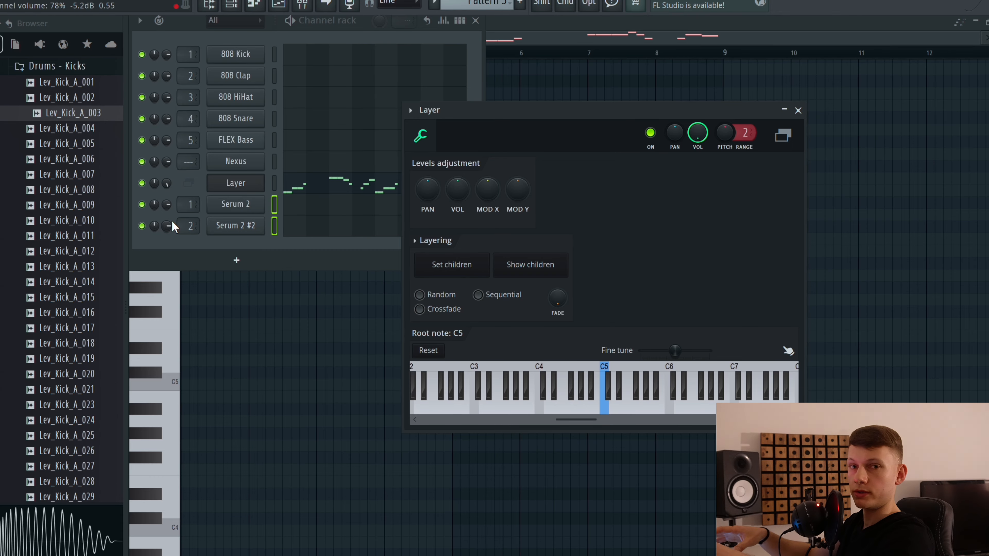
left_click(235, 226)
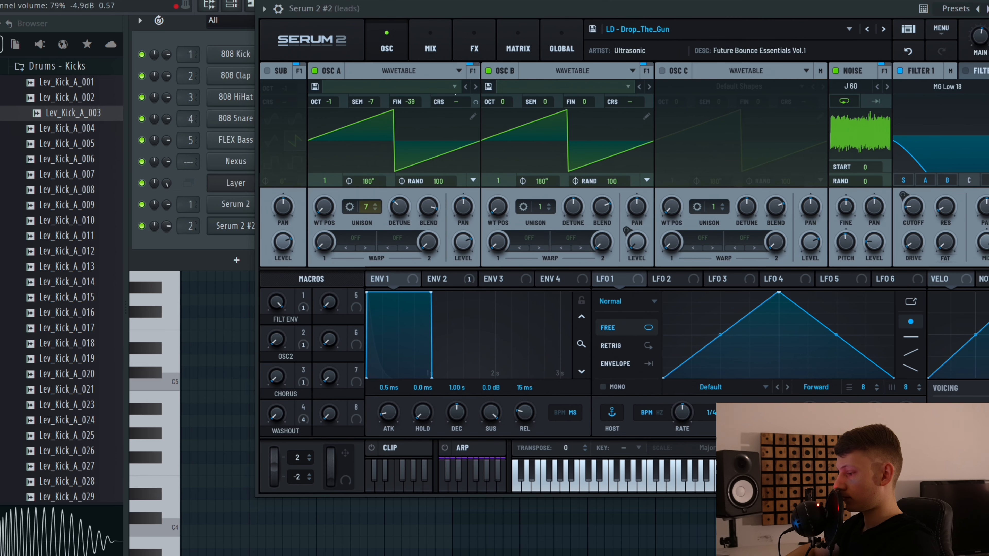
left_click_drag(167, 226, 167, 237)
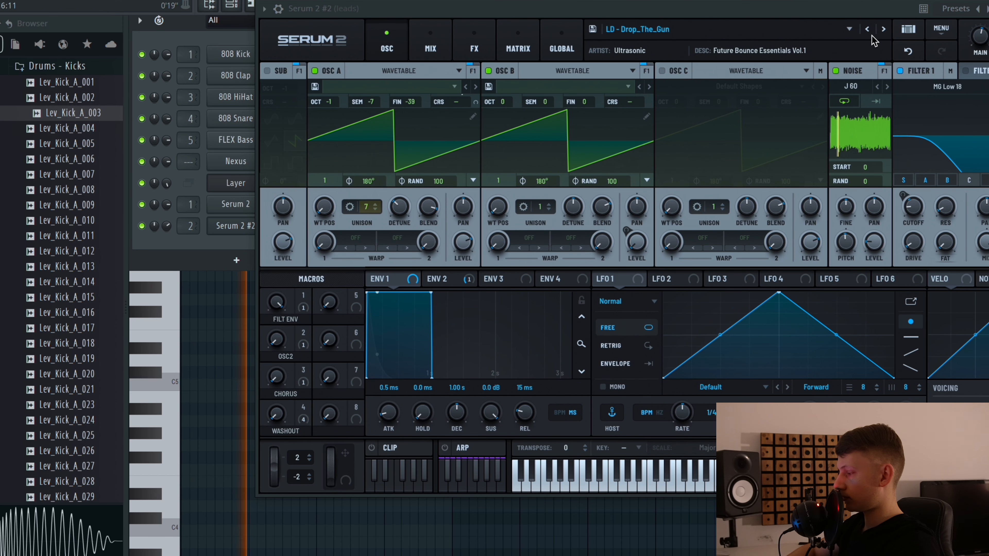
left_click(883, 29)
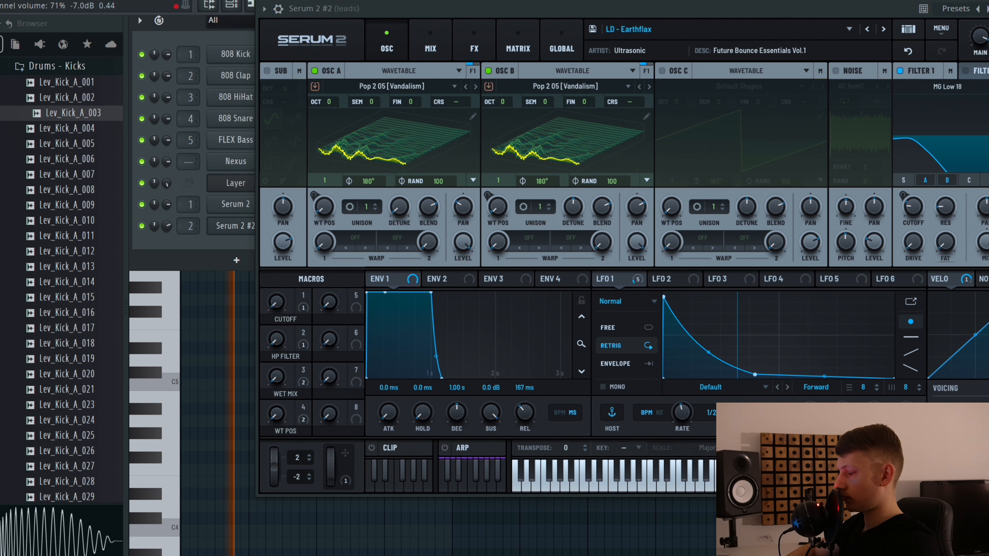
left_click_drag(167, 226, 167, 226)
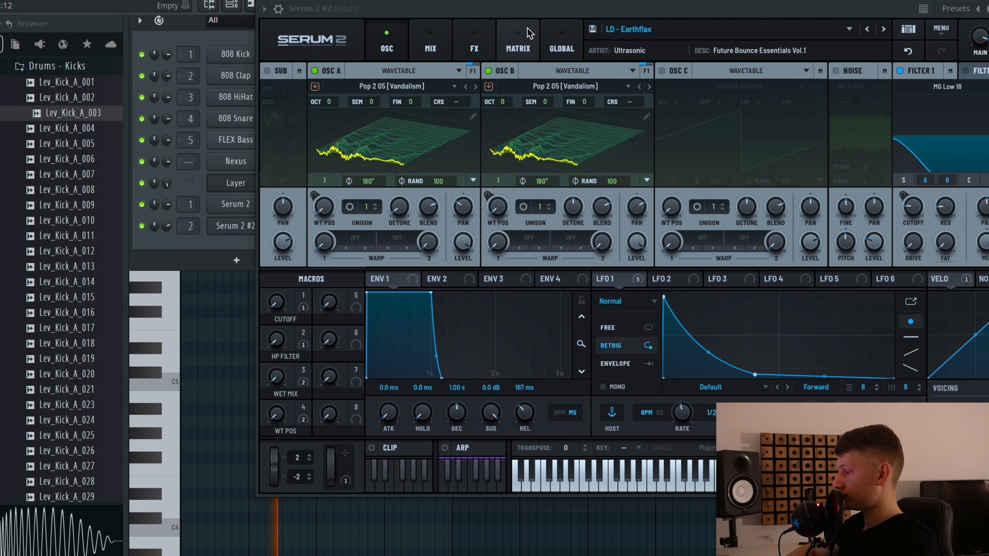
left_click_drag(544, 10, 424, 13)
left_click(898, 14)
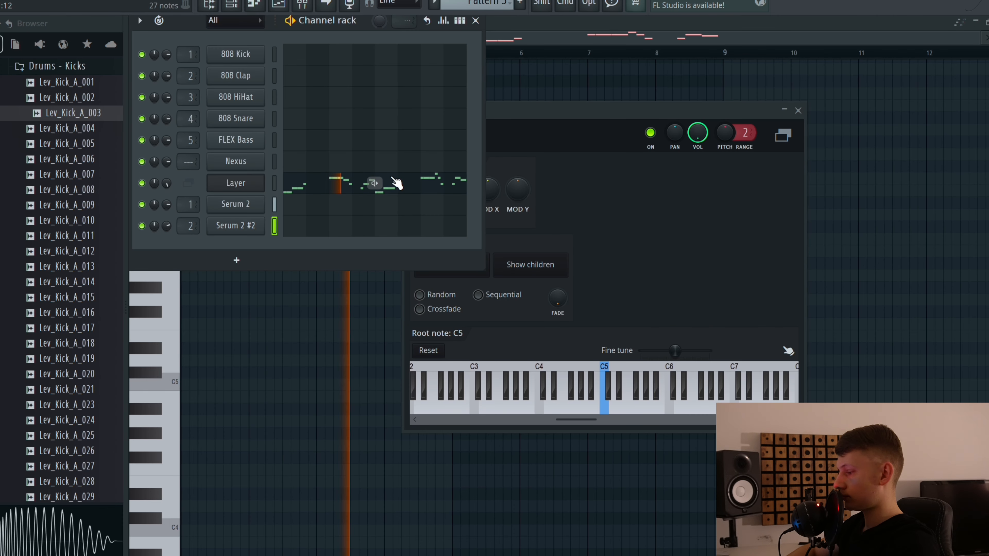
Step: Solo the Serum 2 #2 channel while keeping the Layer channel active, and play the lead
key("space")
left_click(142, 225, "ctrl")
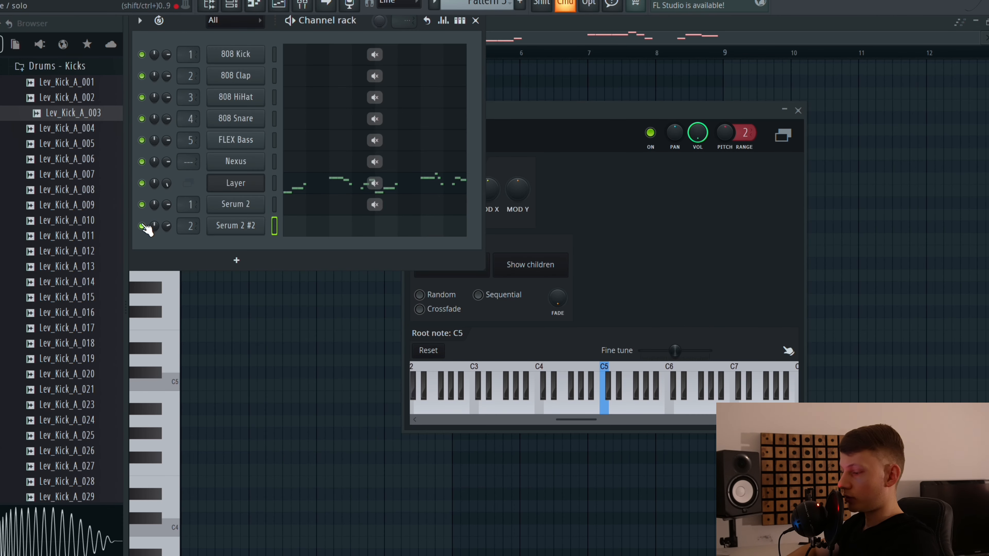
left_click(142, 184)
key("space")
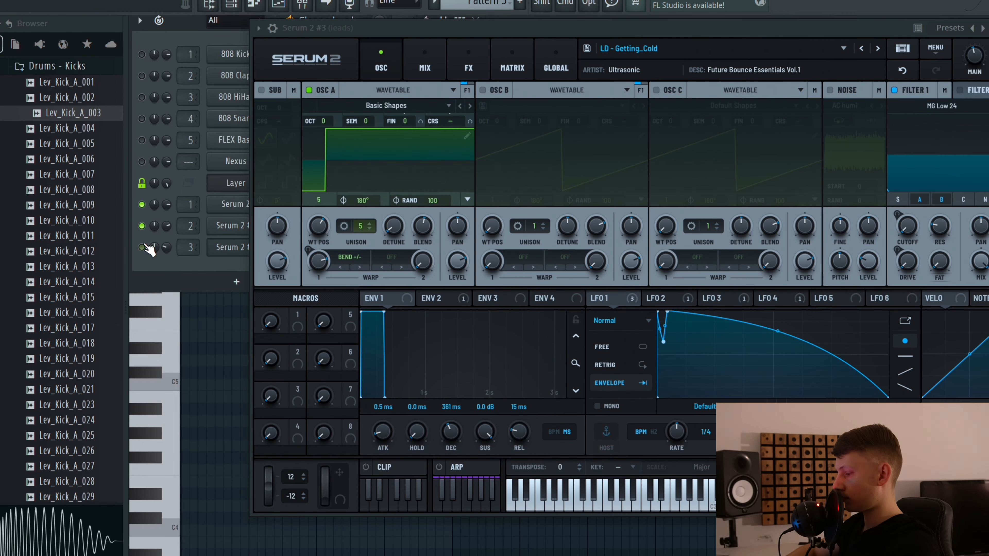
Step: Isolate Serum 2 #3 with the Layer channel and play its LD - Getting_Cold sound on its own
left_click(143, 245)
left_click(144, 245)
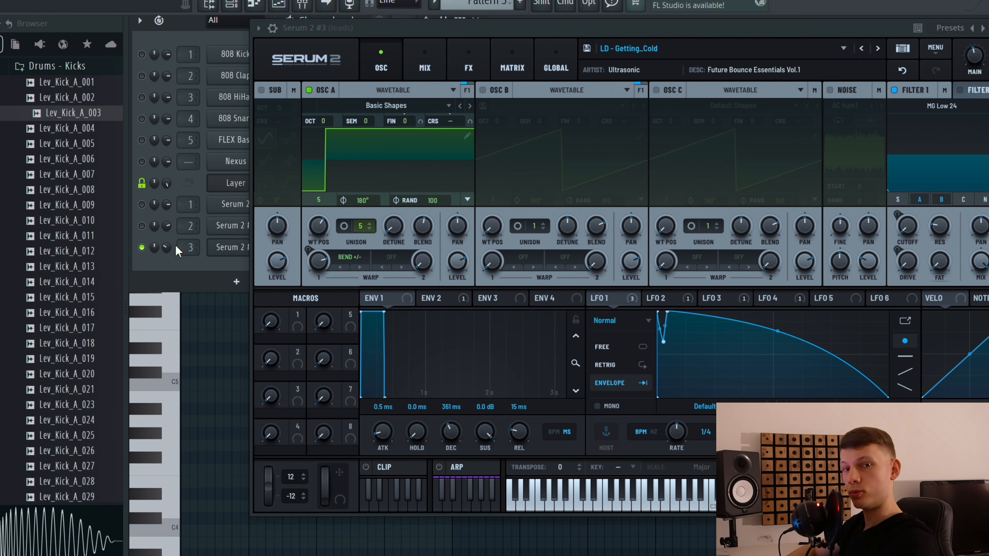
key("space")
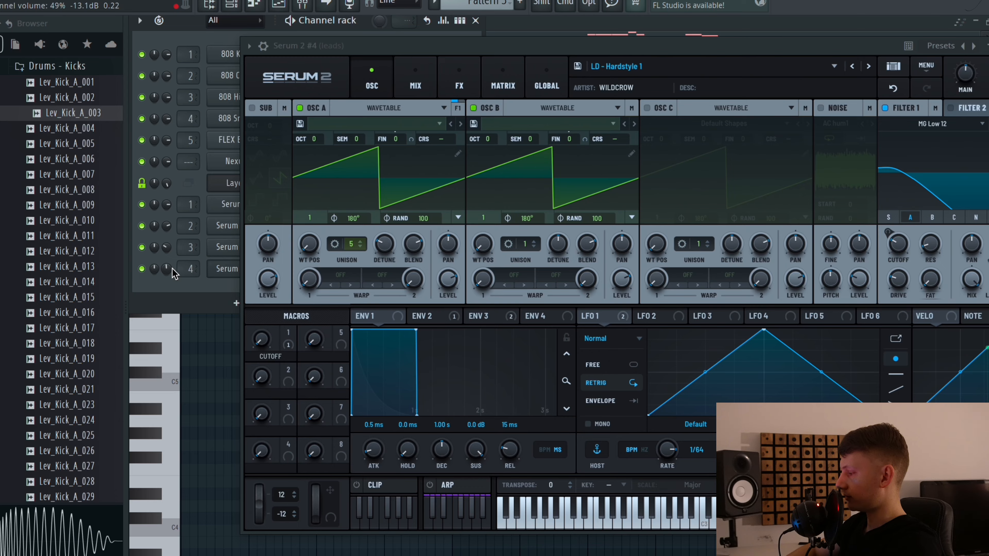
Step: Load the LD - Prog 1 preset in Serum 2 #4 and set its channel volume to about 38%
left_click(853, 67)
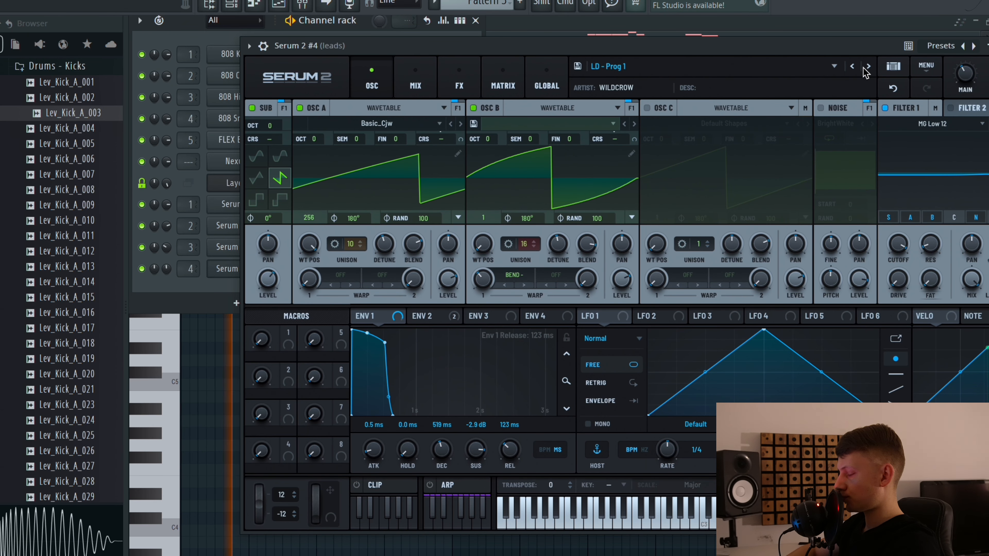
key("space")
left_click_drag(167, 269, 166, 304)
key("space")
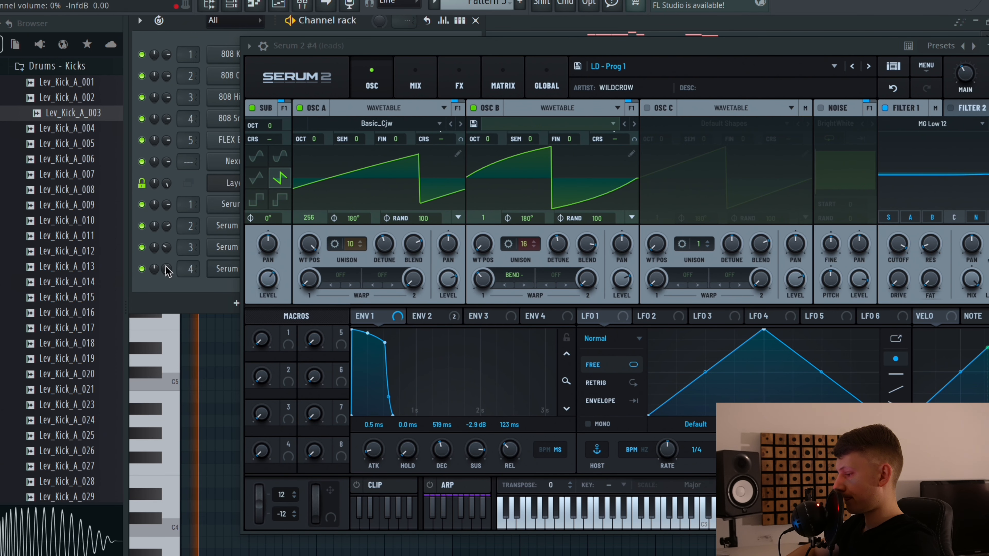
mouse_move(166, 269)
left_mouse_down()
mouse_move(166, 253)
mouse_move(166, 270)
left_mouse_up()
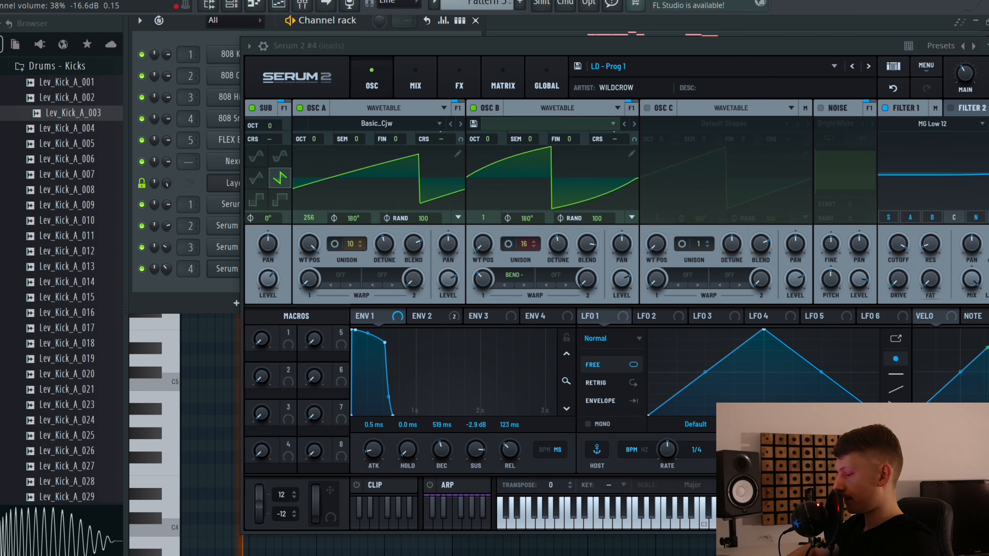
Step: In Serum 2 #4, set Env 1 to 467 ms decay and -∞ dB sustain and oscillators A and B to octave +1, with channel volume about 32%
left_click_drag(383, 341, 369, 379)
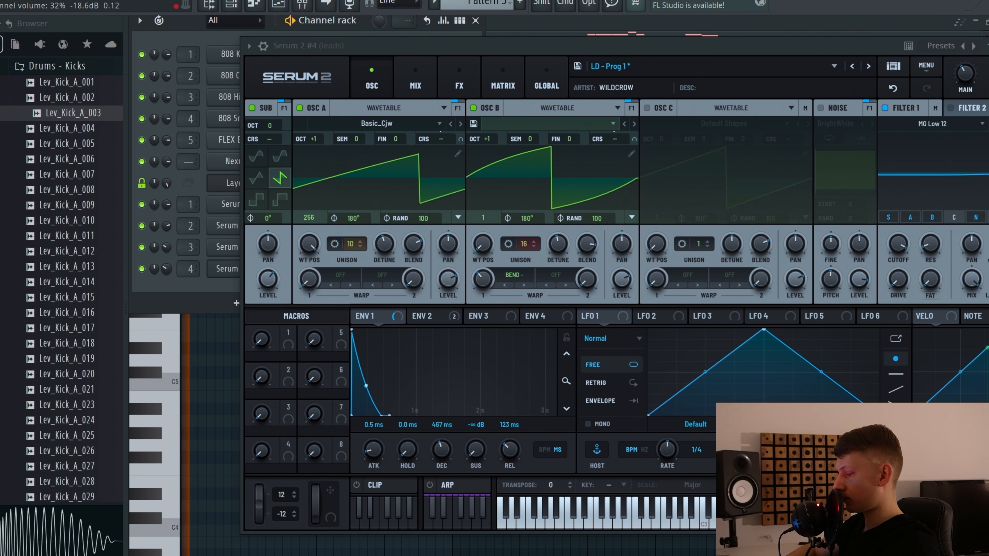
left_click_drag(166, 269, 167, 274)
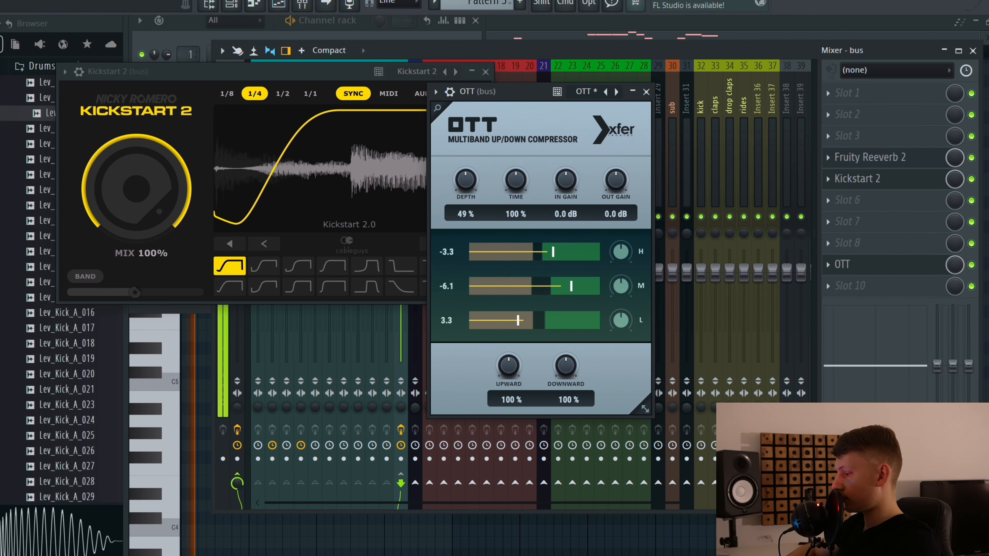
Step: Lower the Depth of the OTT compressor on the bus mixer track to about 49%
left_click_drag(466, 183, 475, 204)
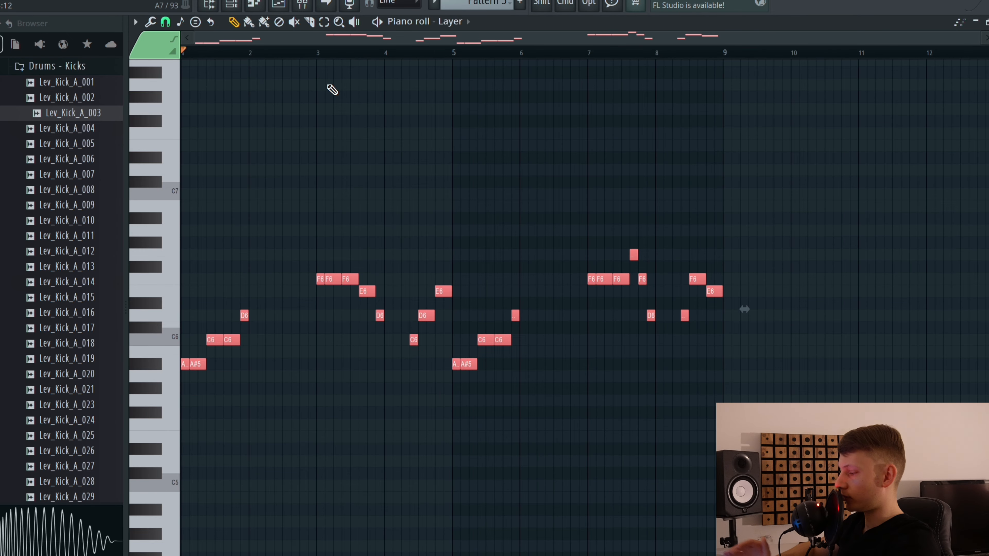
Step: Bypass the delay and reverb effects of the LD - Sugar preset in Serum 2 #5 and adjust its channel volume
left_click(235, 6)
key("space")
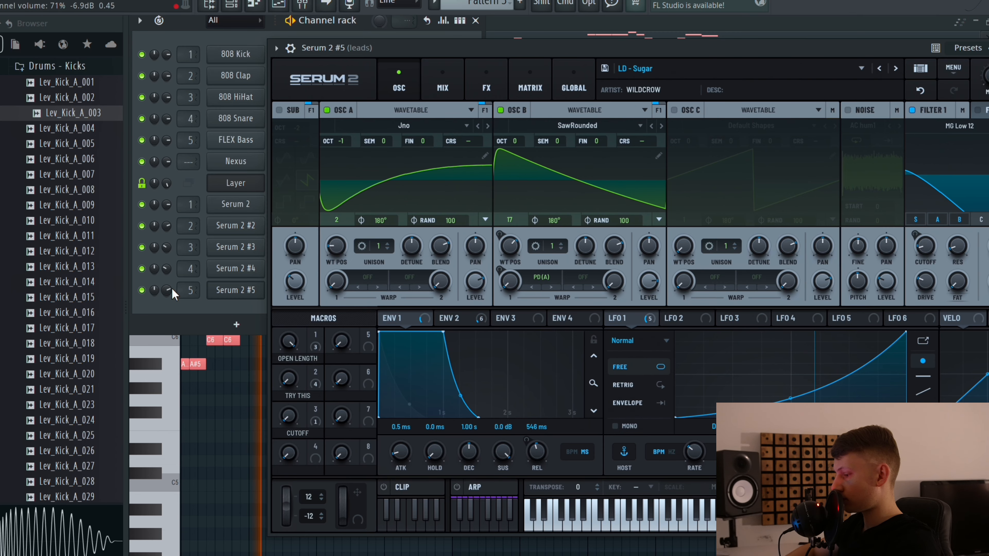
left_click(493, 93)
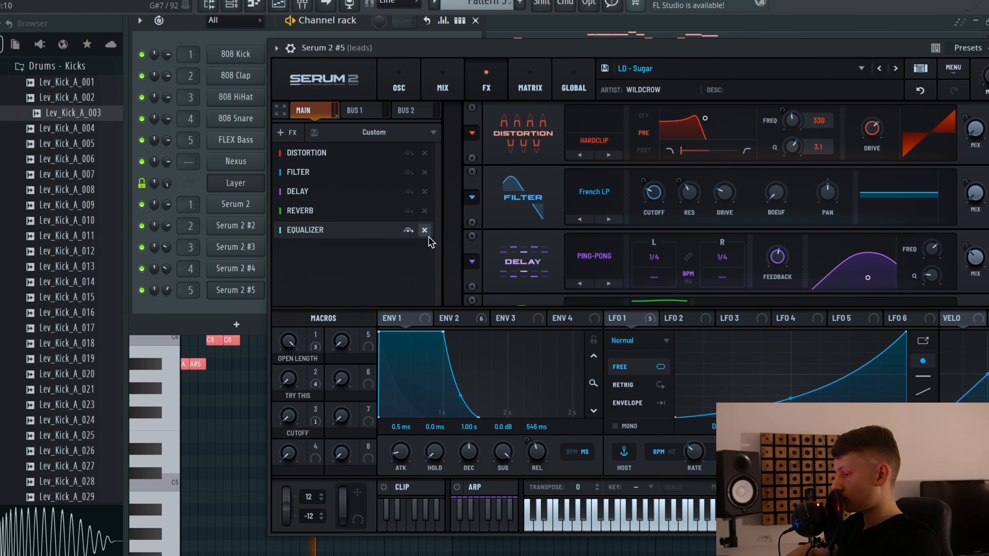
left_click(408, 211)
left_click(408, 192)
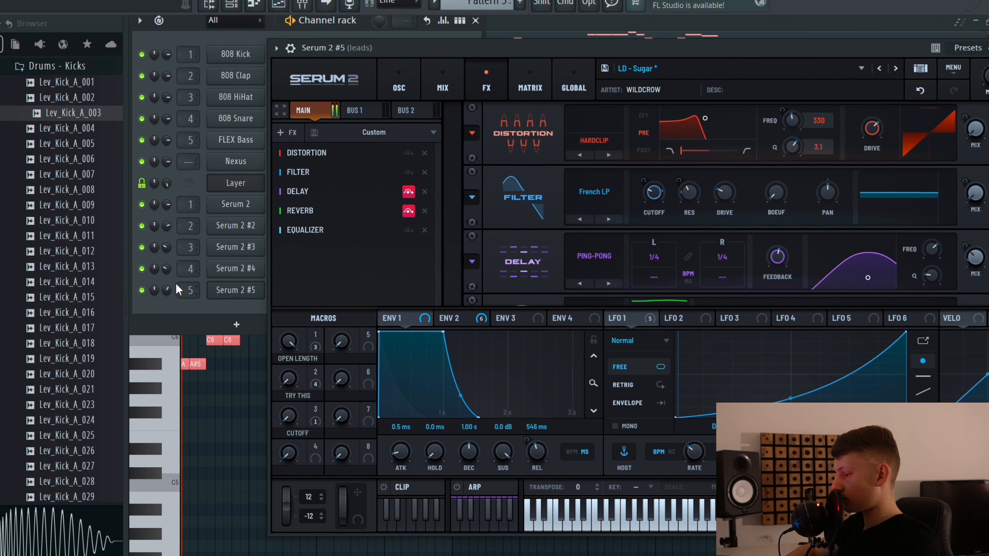
left_click_drag(166, 290, 166, 291)
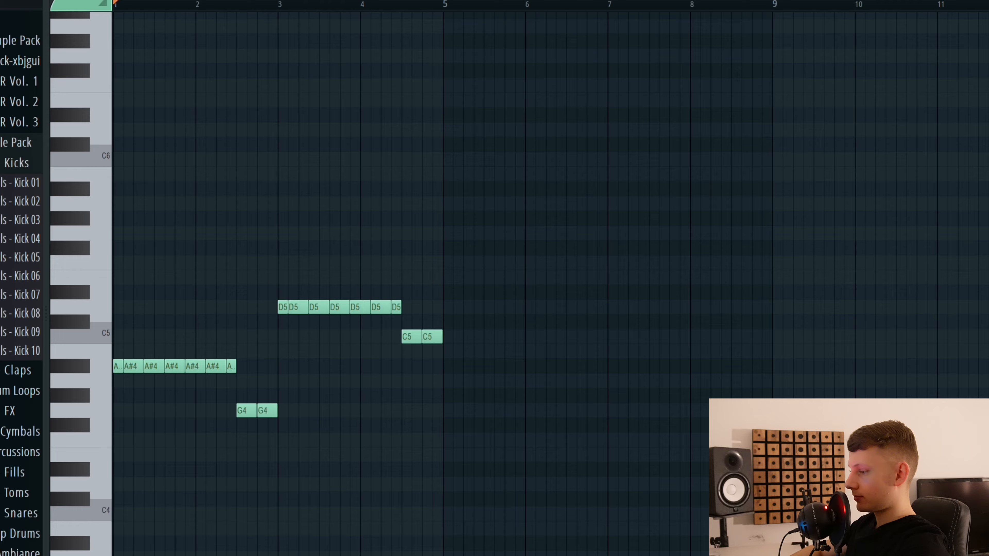
Step: Play the midbass notes of Pattern 4 and examine how the pattern is arranged under Pattern 3 in the playlist
key("space")
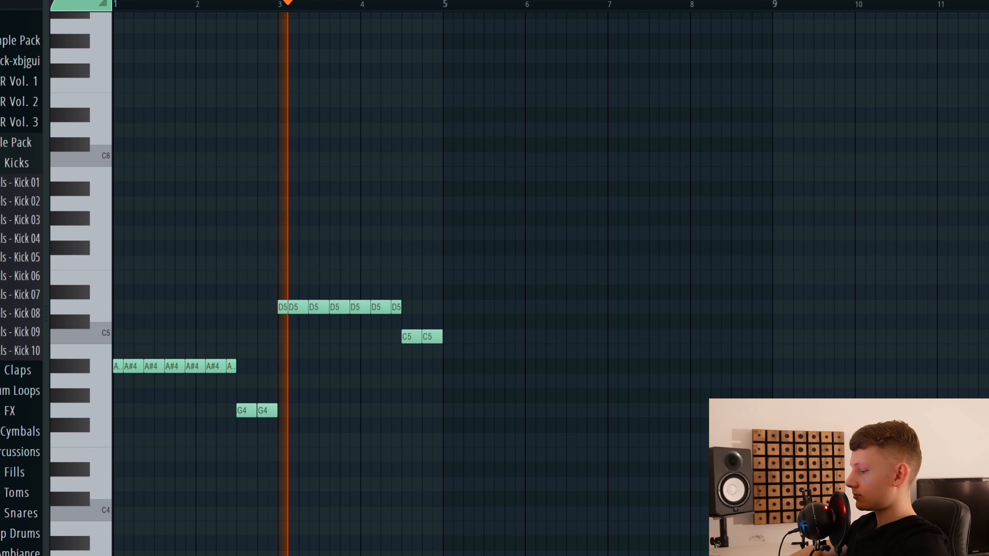
scroll(507, 215, "down", 2)
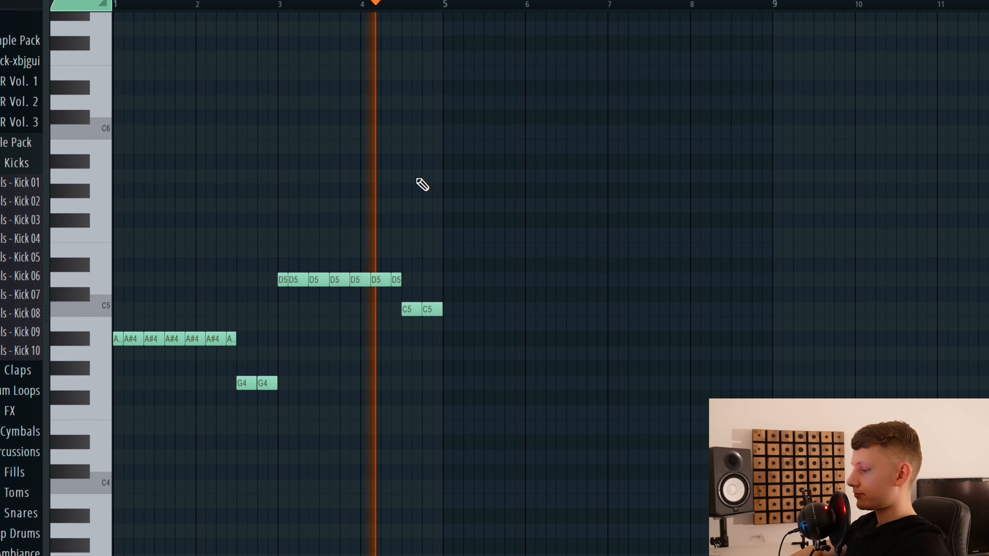
key("F5")
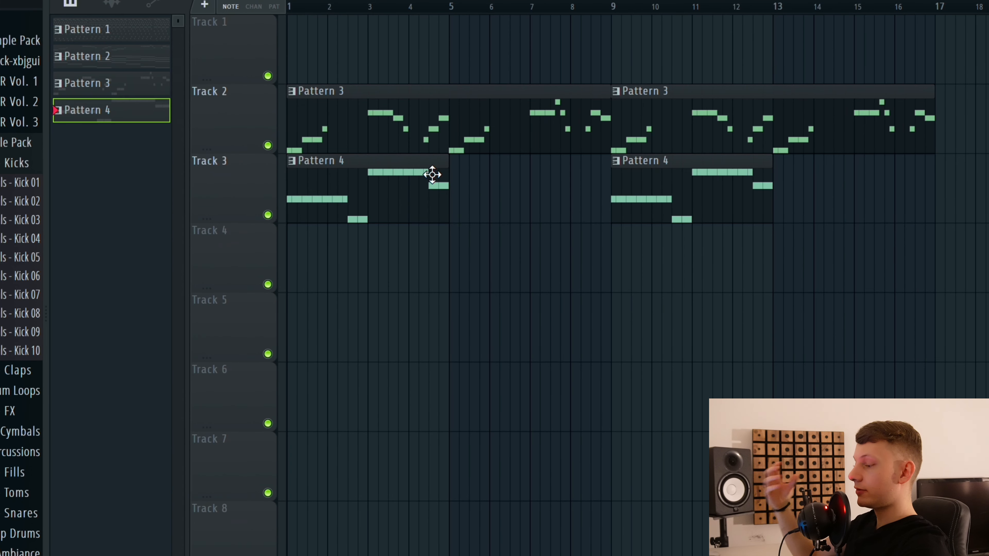
Step: Audition BA - Progressive Bass 2 in Serum 2 #6, return to BA - Progressive Bass 1, and close the synth
key("F6")
key("space")
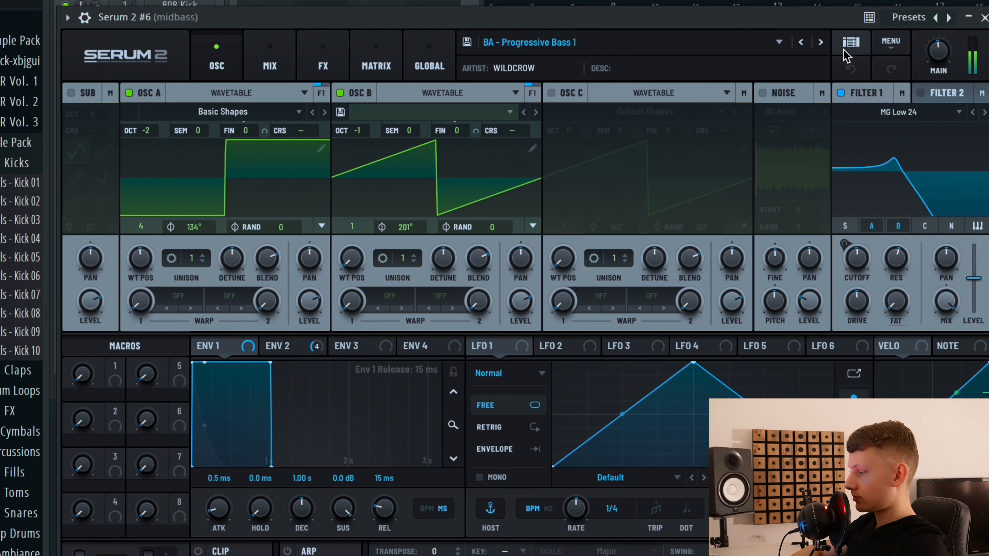
left_click(822, 42)
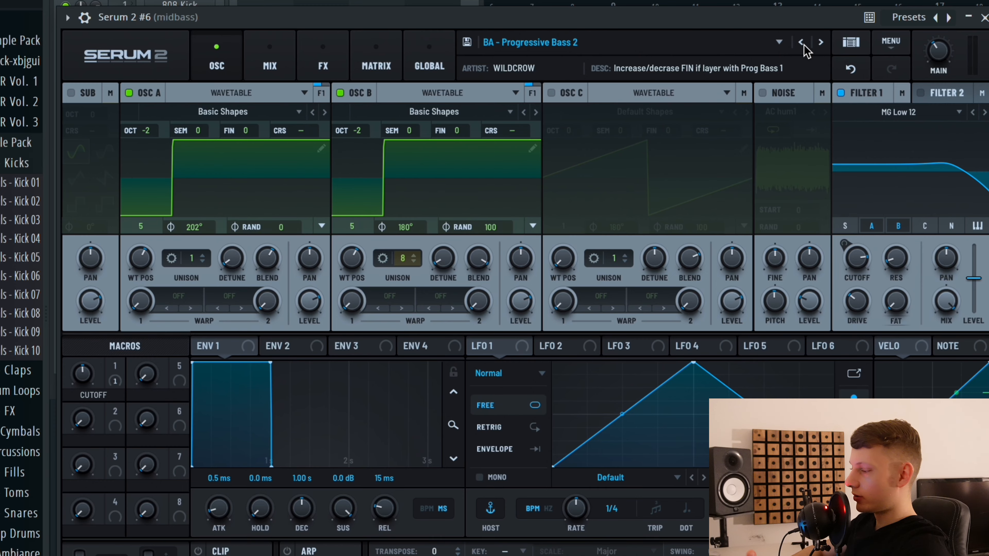
left_click(801, 43)
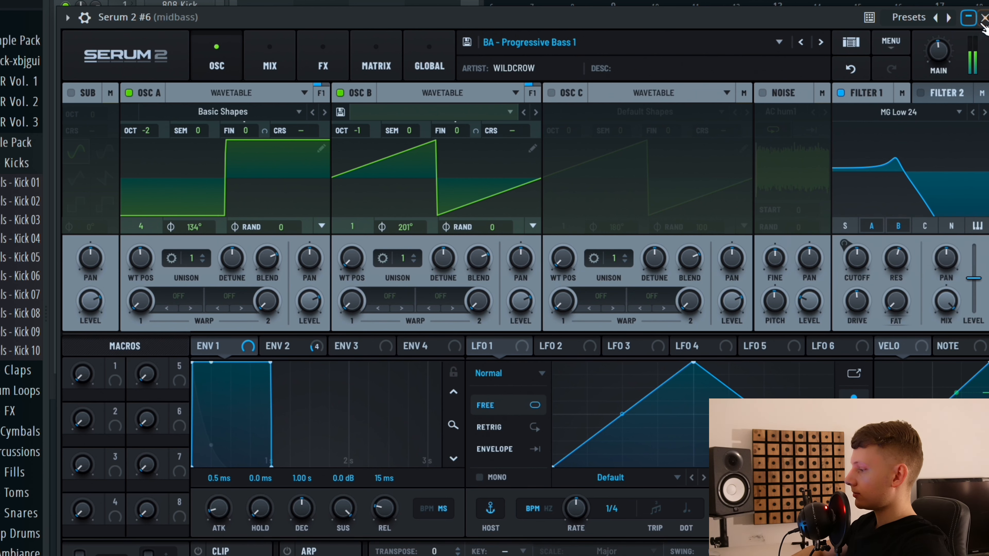
left_click(983, 18)
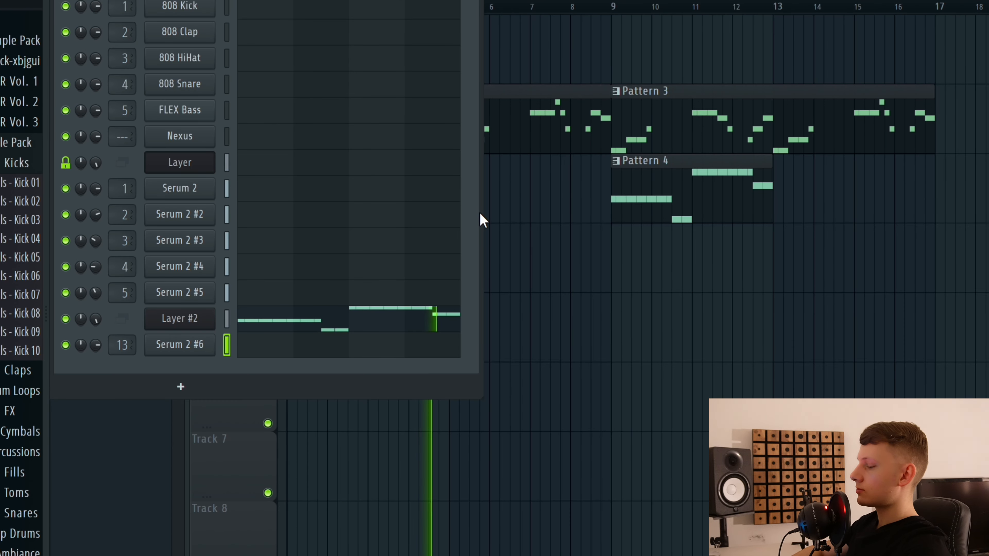
Step: Clone the Serum 2 #6 bass channel and open the Layer #2 settings
right_click(205, 343)
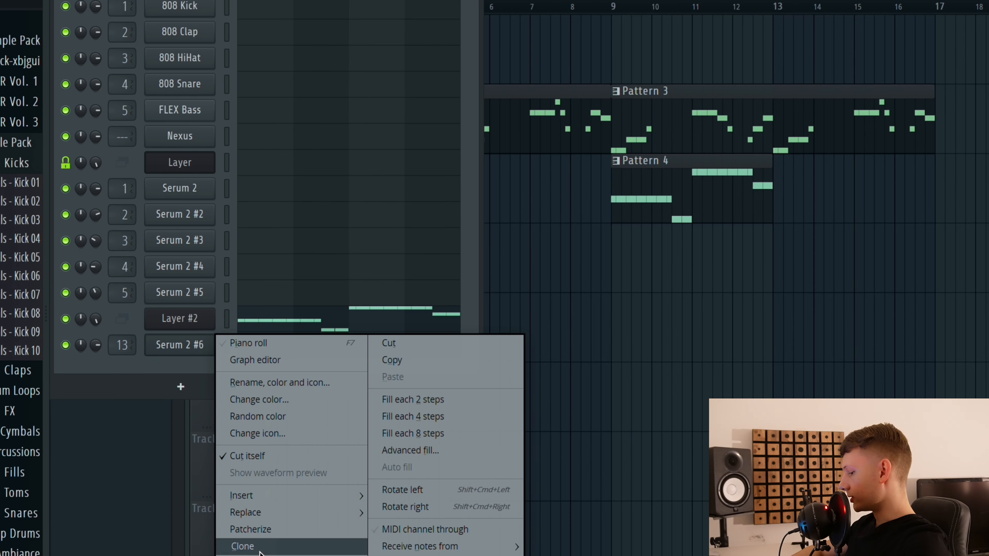
left_click(243, 546)
left_click(179, 319)
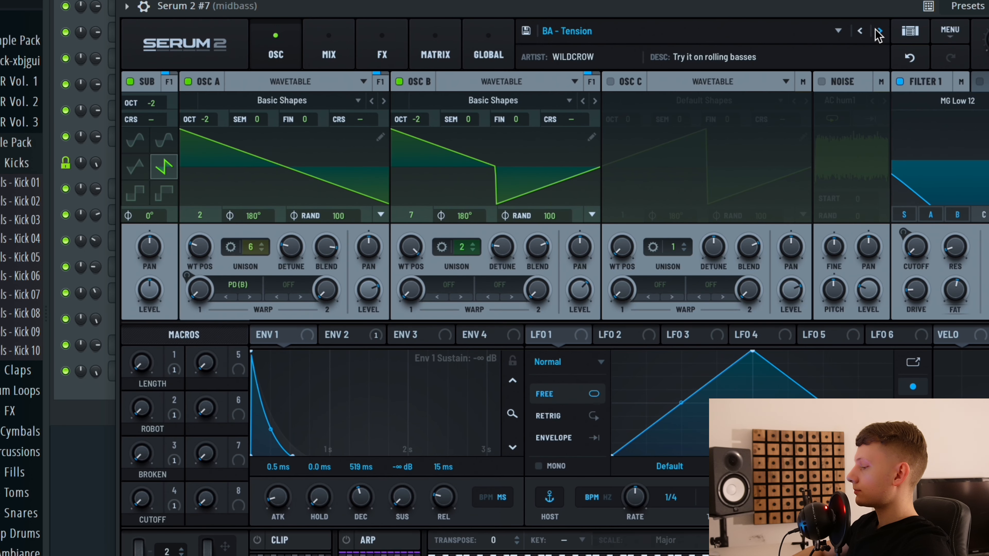
Step: Advance Serum 2 #7 two presets beyond BA - Tension
left_click(879, 32)
left_click(879, 31)
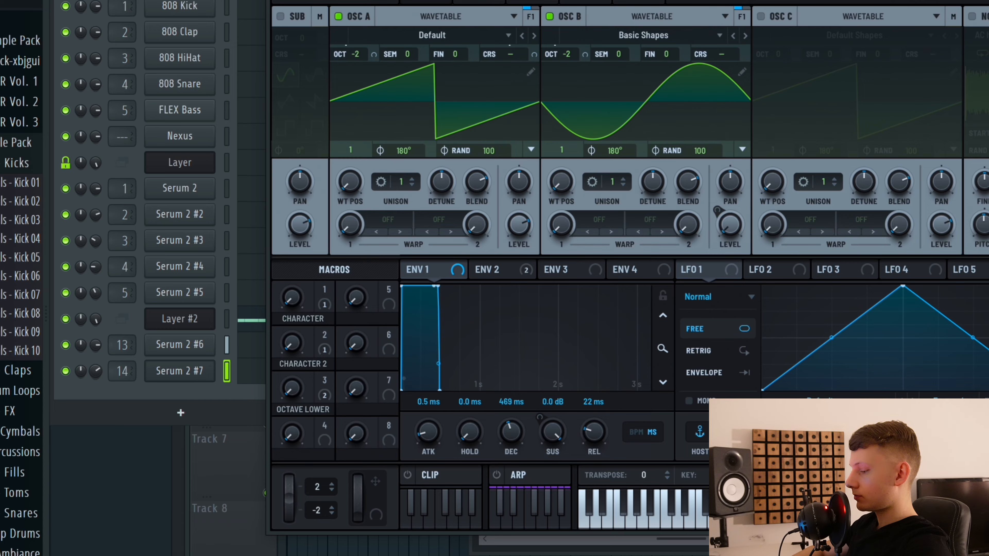
Step: Solo Serum 2 #7 together with Layer #2 and toggle it to compare the midbass layers
right_click(66, 371)
left_click(65, 319)
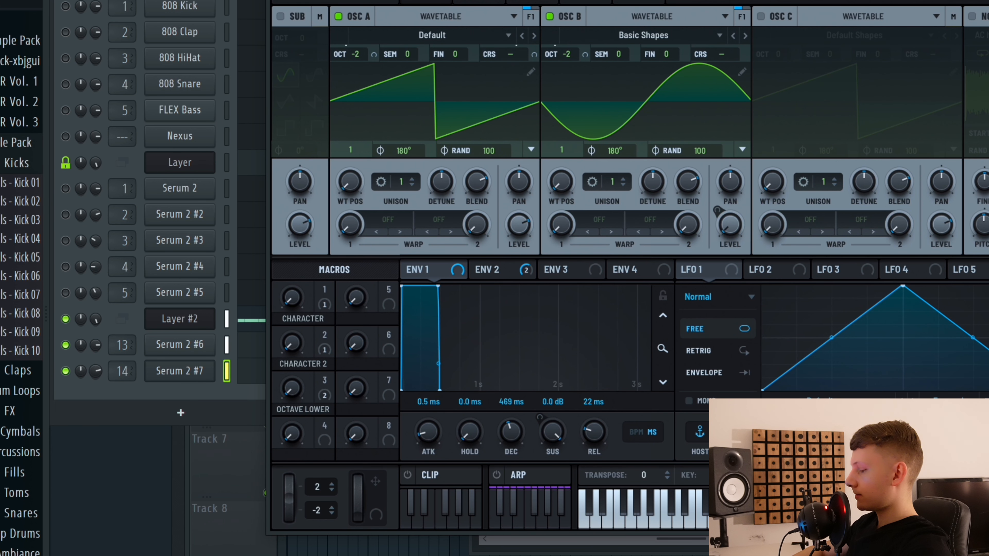
left_click(68, 372)
left_click(69, 371)
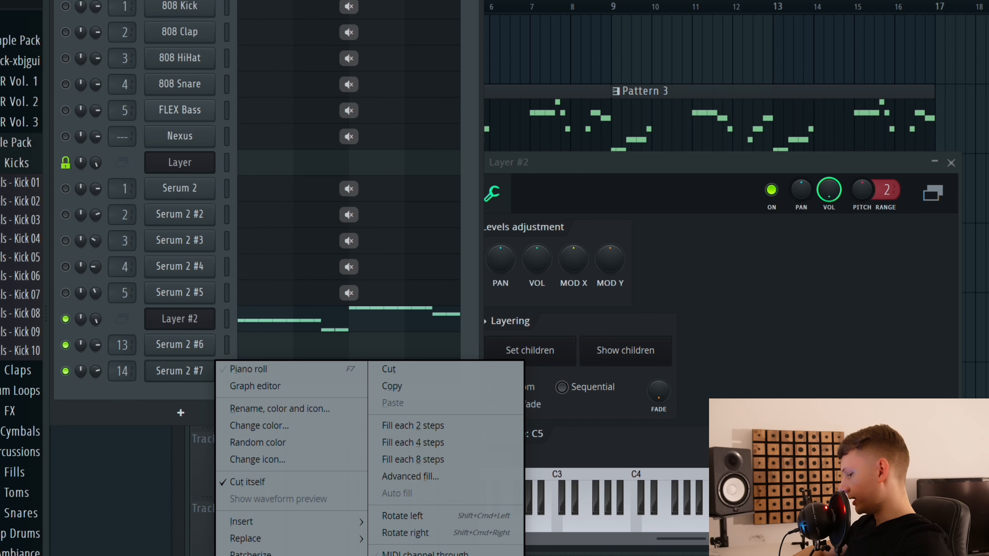
Step: Clone the Serum 2 #7 channel as a third midbass layer on mixer track 15 and balance its channel volume during playback
left_click(234, 555)
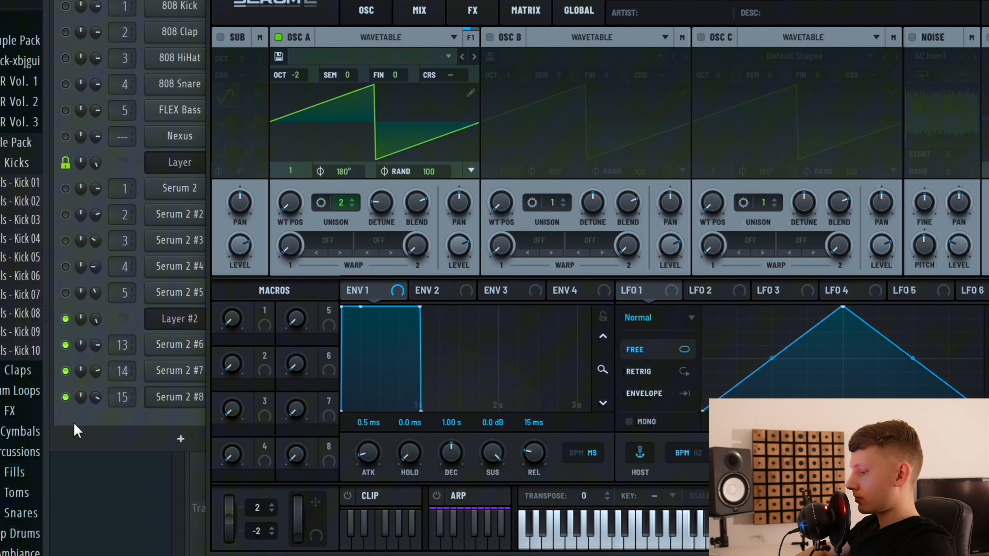
left_click_drag(95, 397, 96, 384)
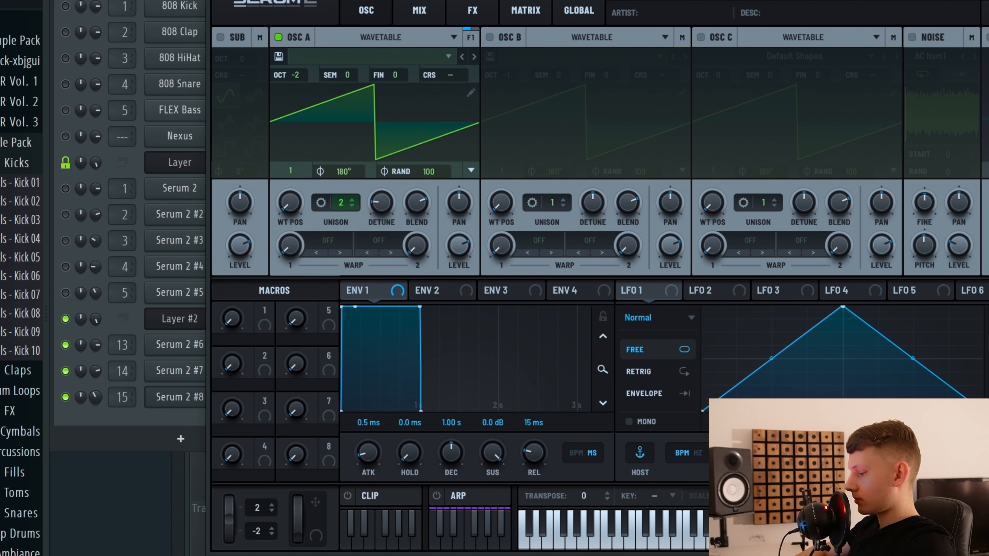
left_click_drag(96, 398, 96, 382)
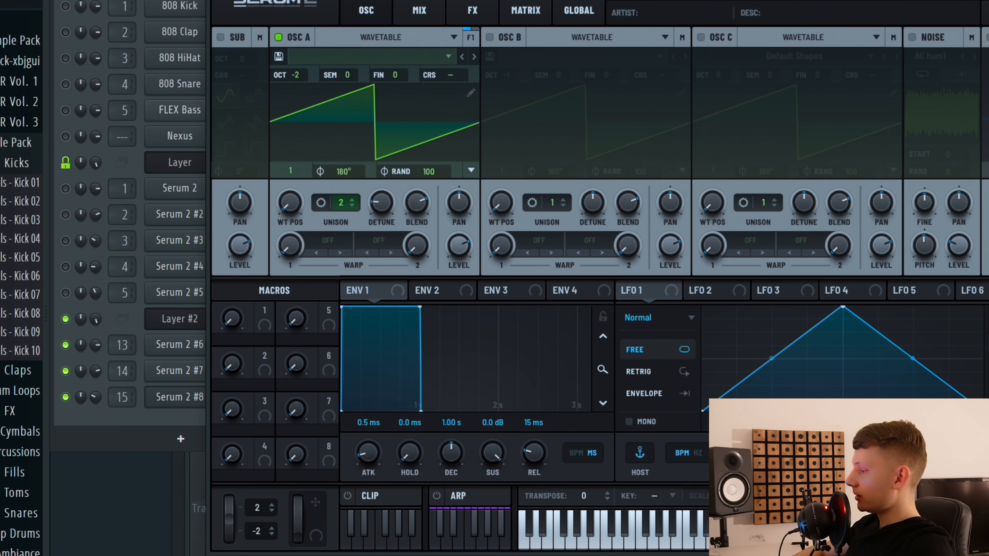
left_click_drag(506, 0, 415, 1)
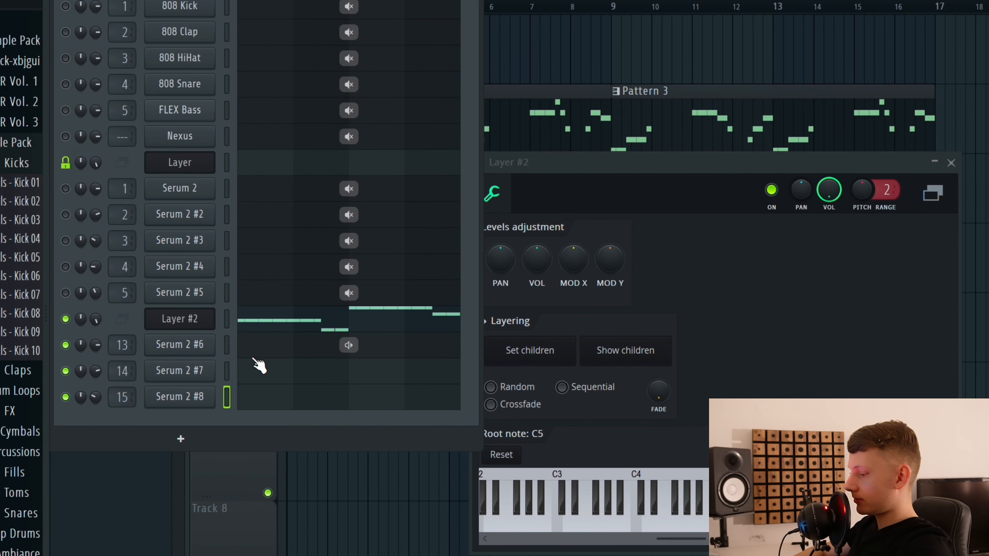
key("space")
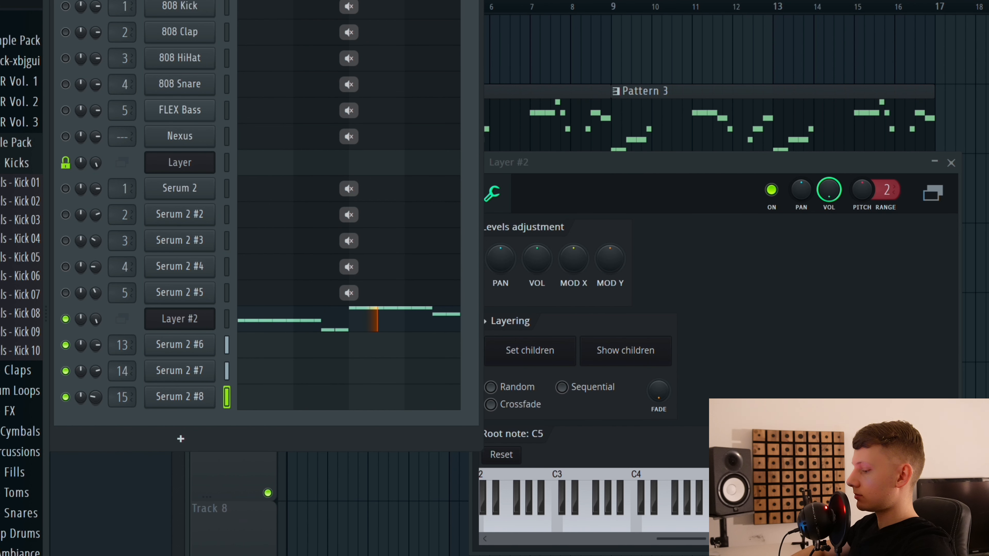
left_click(66, 397)
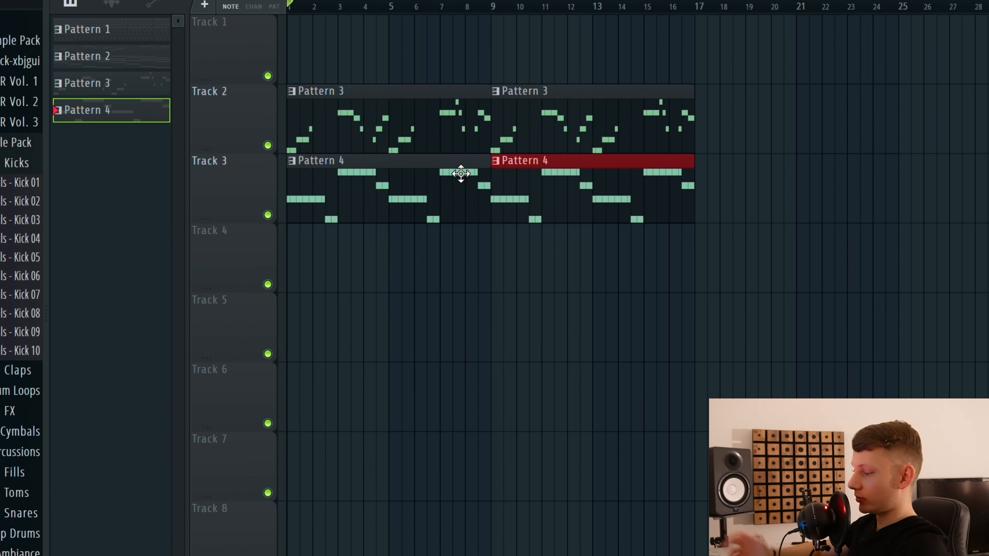
Step: Play the arrangement, lower the midbass bus fader in the mixer, and add Kickstart 2 to the bus's fifth effect slot
key("space")
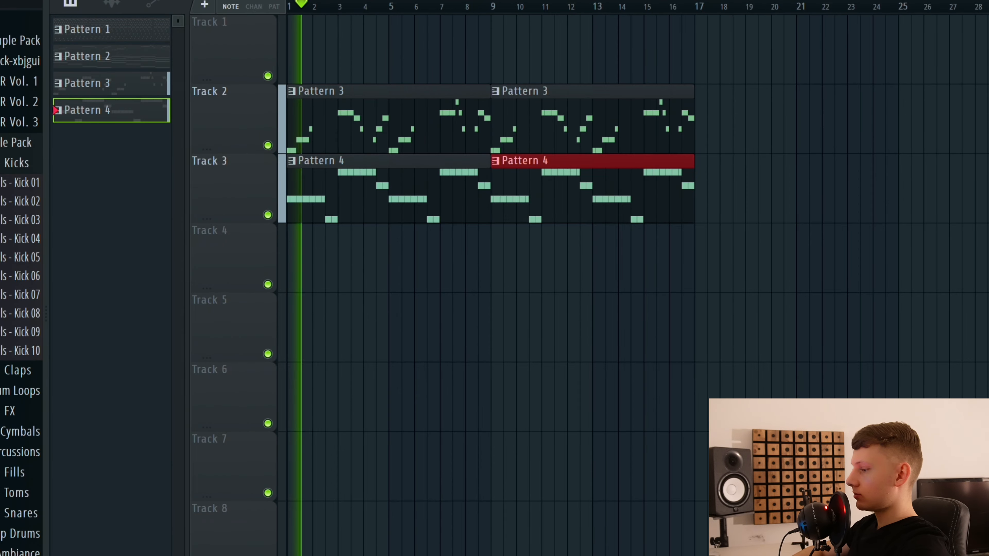
key("F9")
left_click(442, 169)
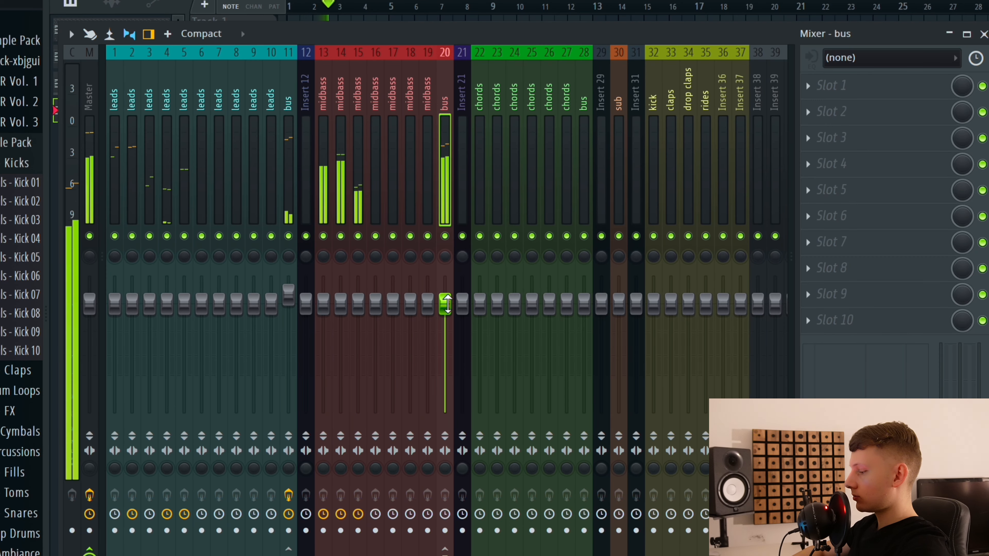
left_click_drag(447, 304, 445, 327)
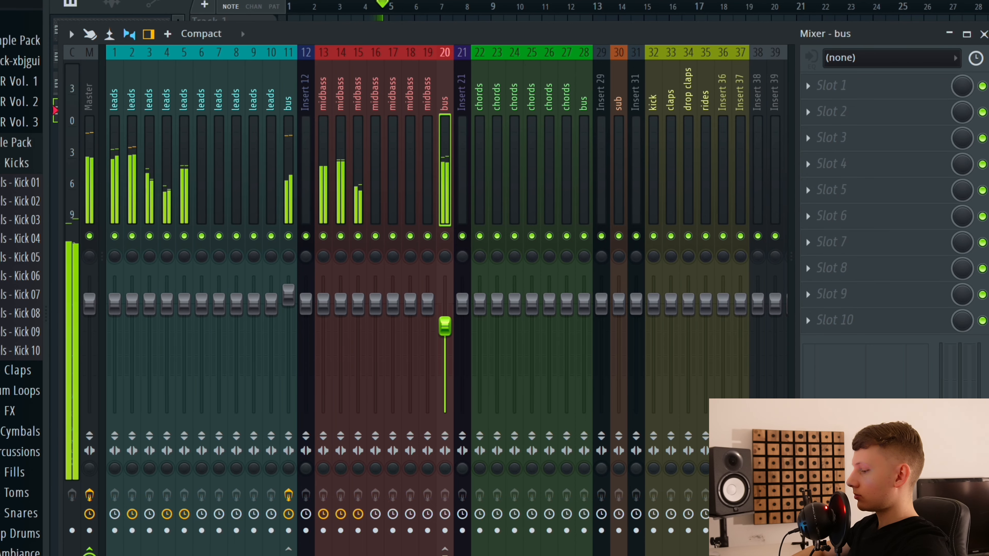
left_click(847, 193)
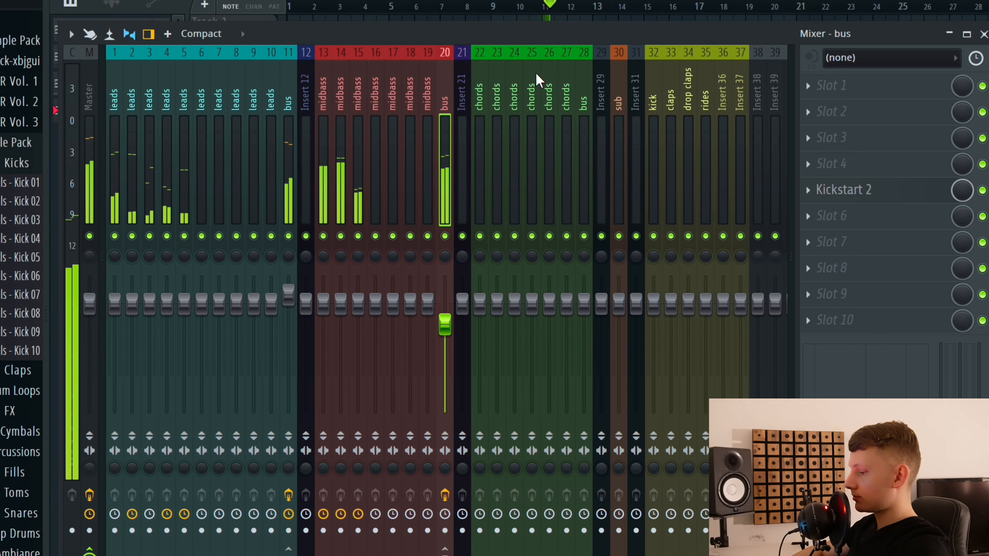
key("space")
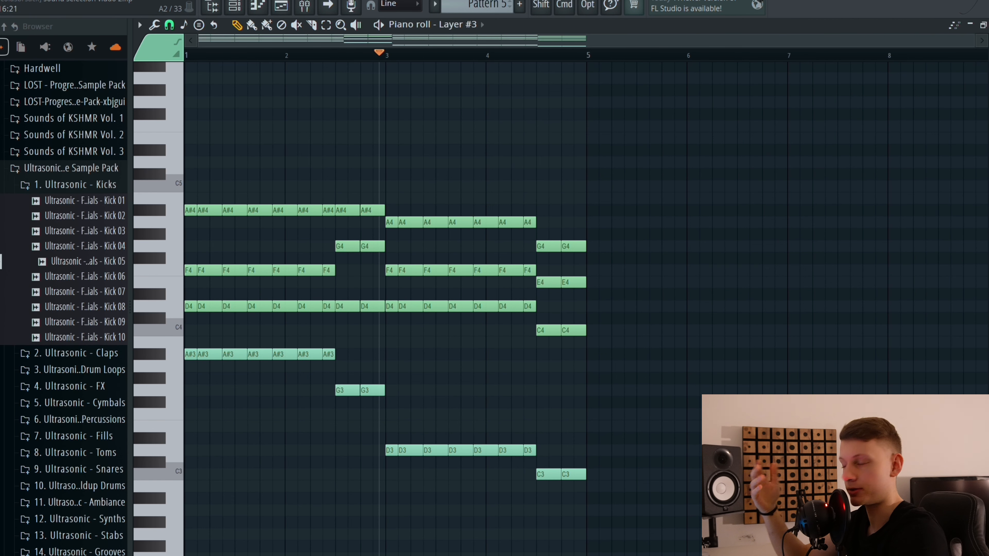
Step: Play the Layer #3 chord pattern in the piano roll, select all notes and inspect their lengths up close
scroll(647, 369, "down", 2)
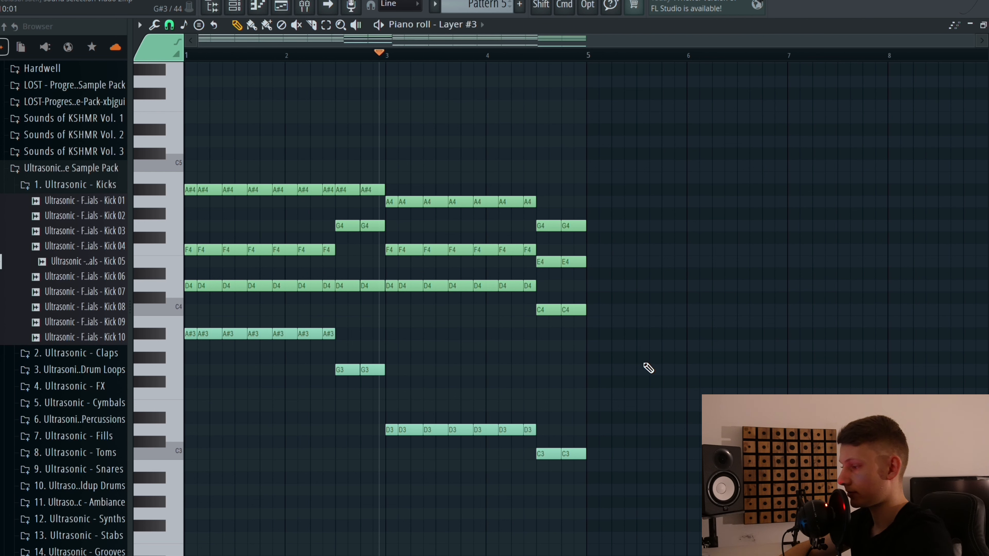
key("space")
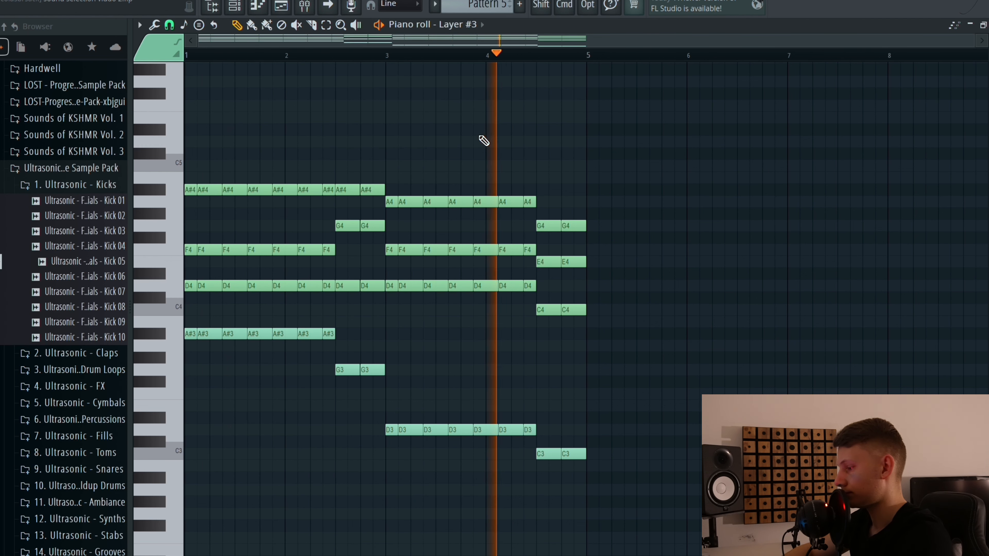
key("space")
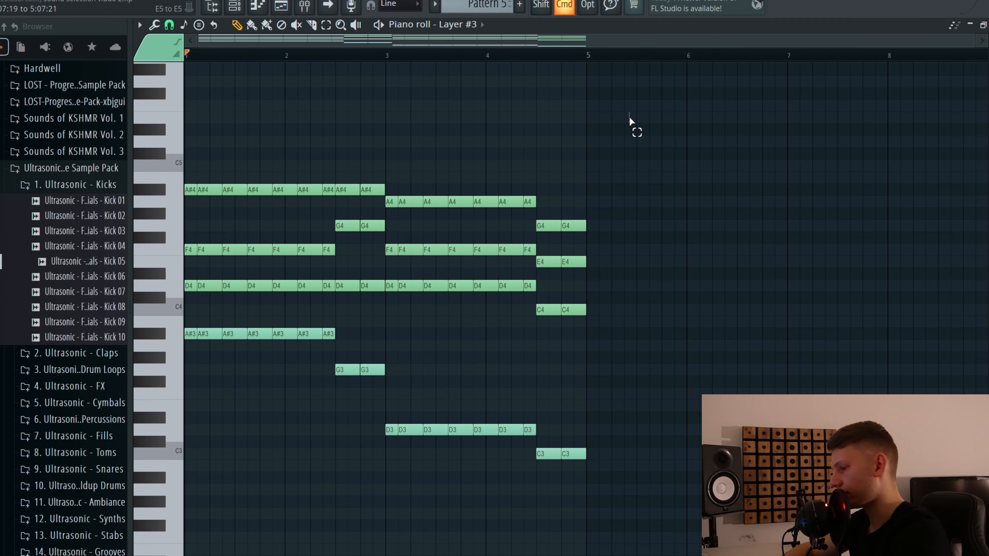
key("ctrl+a")
scroll(219, 60, "up", 4)
key("space")
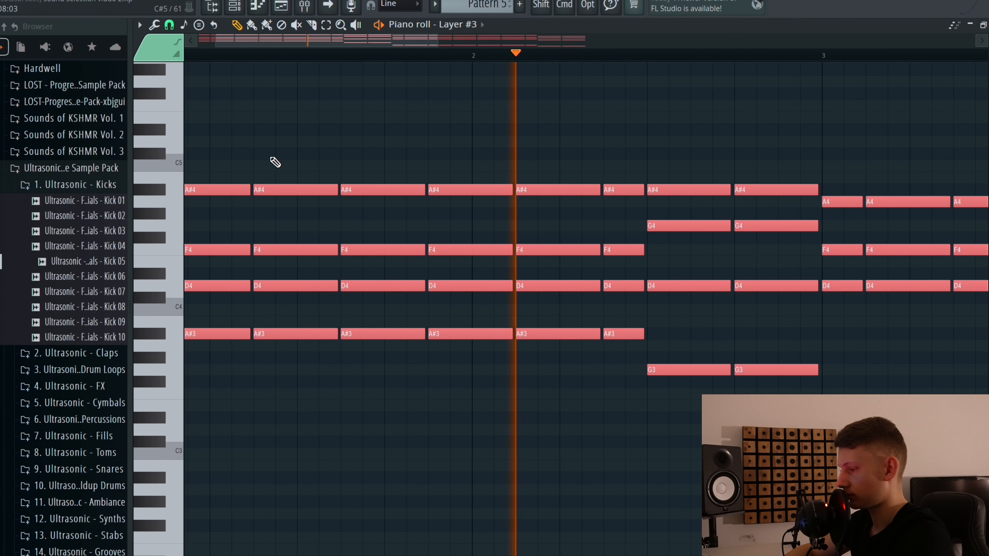
key("space")
left_click_drag(248, 188, 249, 188)
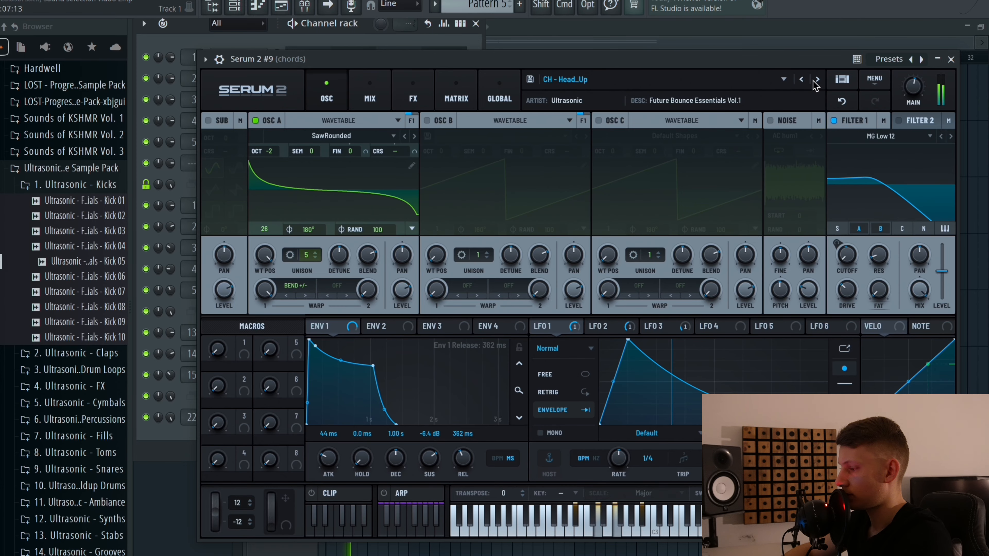
Step: Switch Serum 2 #9 to the CH - I_Love_It preset and adjust its channel volume during playback
left_click(816, 80)
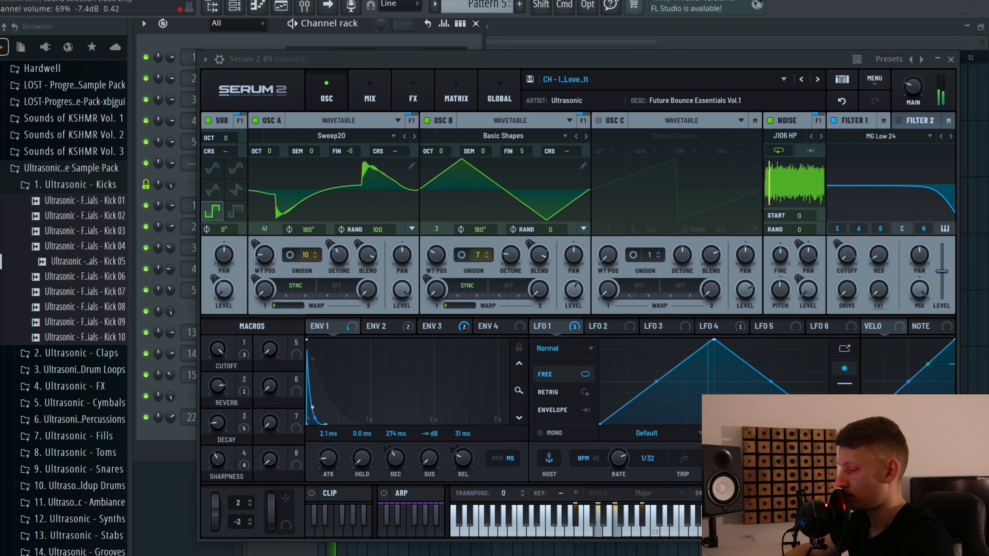
left_click_drag(169, 415, 169, 416)
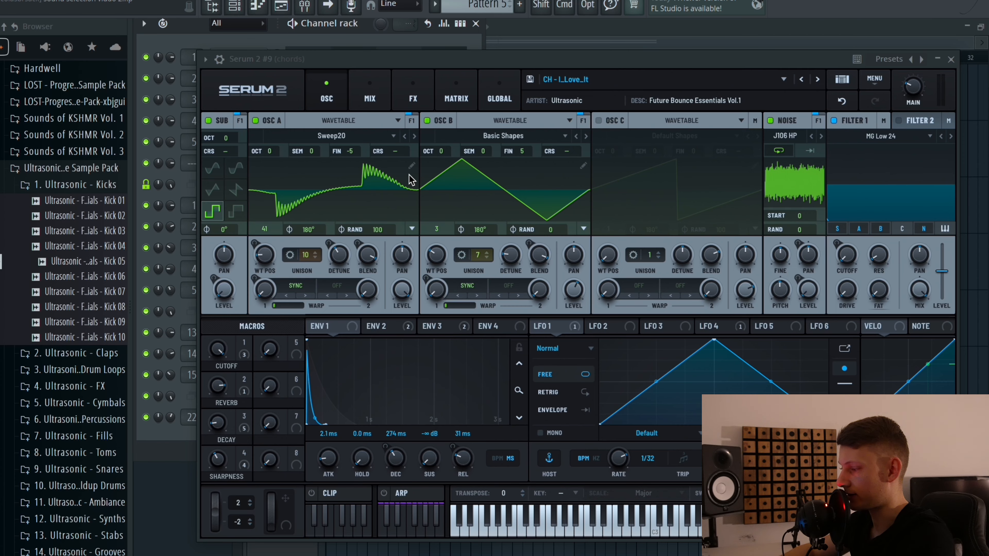
key("space")
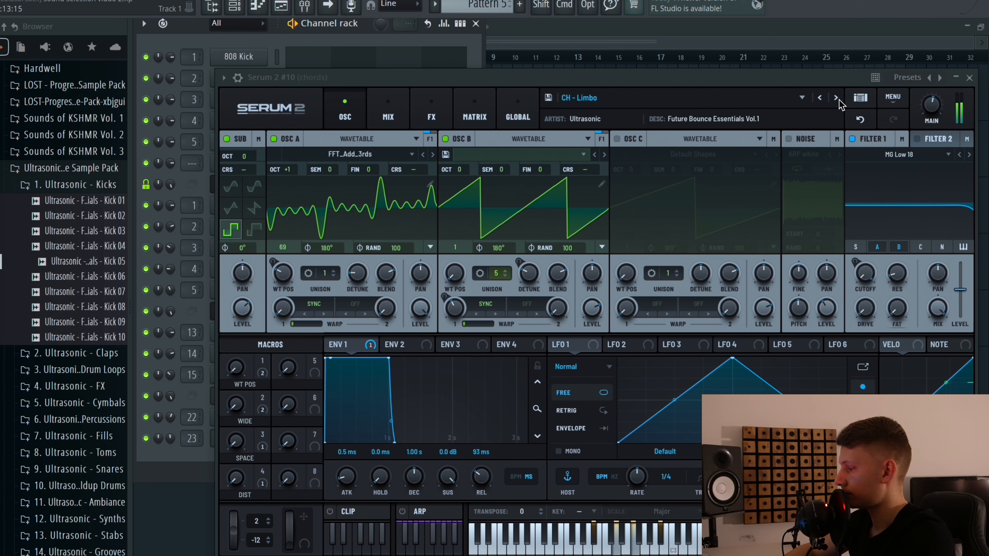
Step: Change Serum 2 #10 from CH - Limbo to the CH - Make_Your_Move preset and adjust its channel volume
left_click(837, 98)
left_click_drag(170, 439, 170, 439)
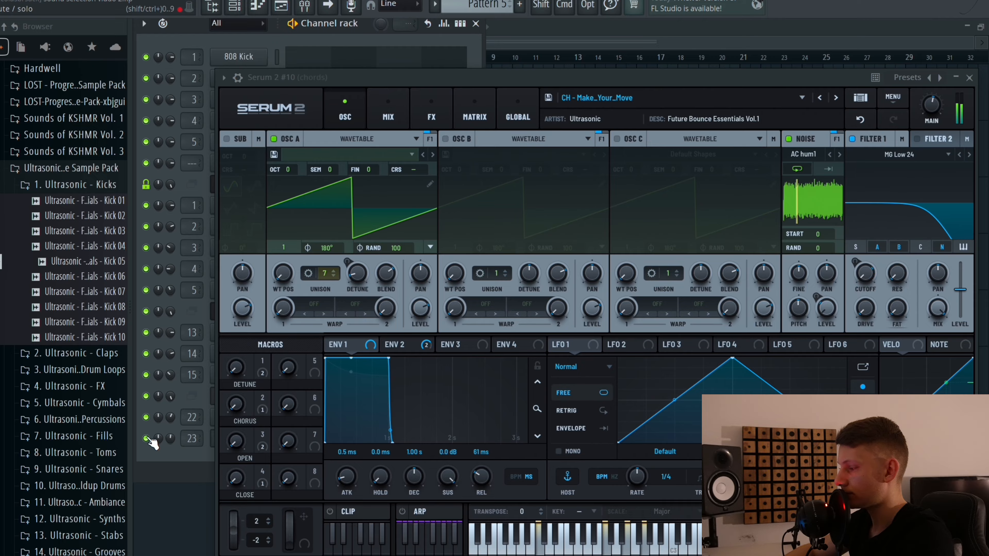
key("space")
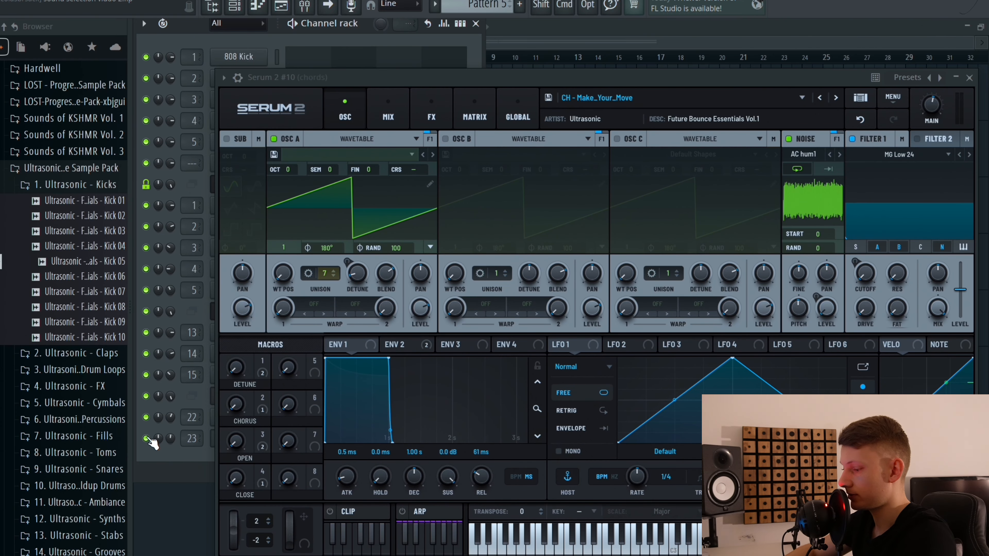
Step: Solo Serum 2 #10 with Layer #3, set its Filter 1 cutoff to 18 Hz, close the synth and re-enable Serum 2 #9
right_click(147, 439)
mouse_move(831, 248)
left_mouse_down()
mouse_move(836, 216)
mouse_move(833, 261)
mouse_move(835, 248)
left_mouse_up()
key("space")
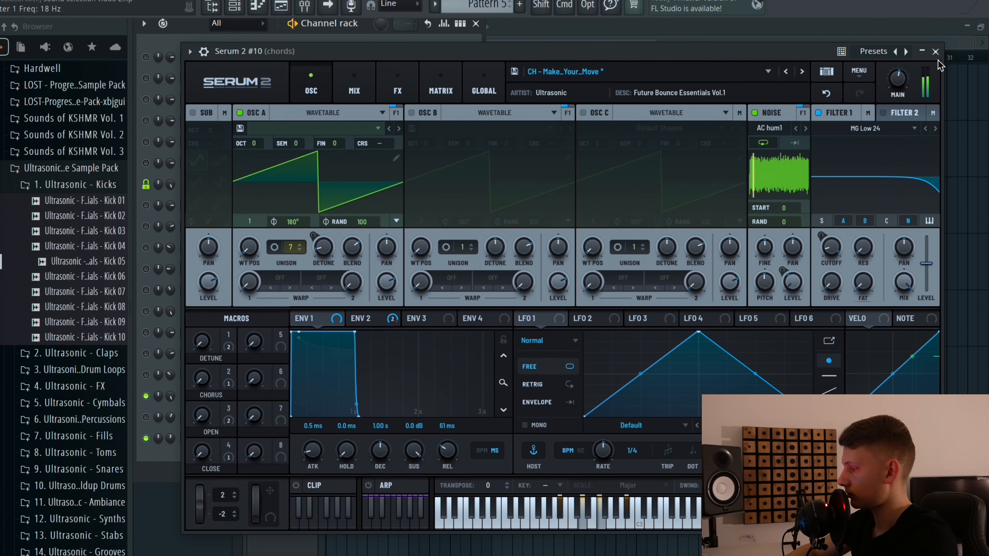
left_click(935, 52)
left_click(146, 417)
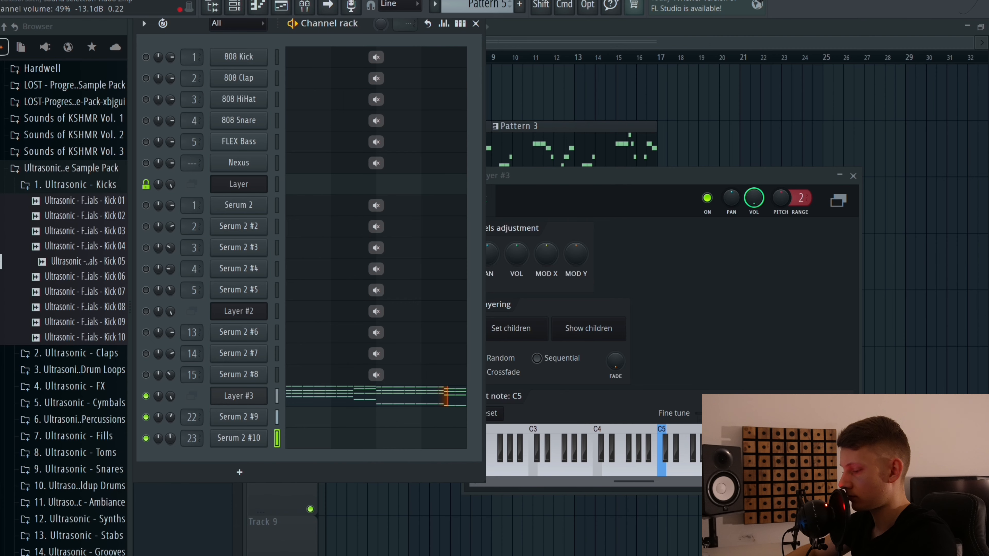
key("space")
Step: Clone Serum 2 #10 as a third chord layer on mixer track 24, load CH - Sober and set its channel volume to 50%
right_click(246, 439)
left_click(307, 549)
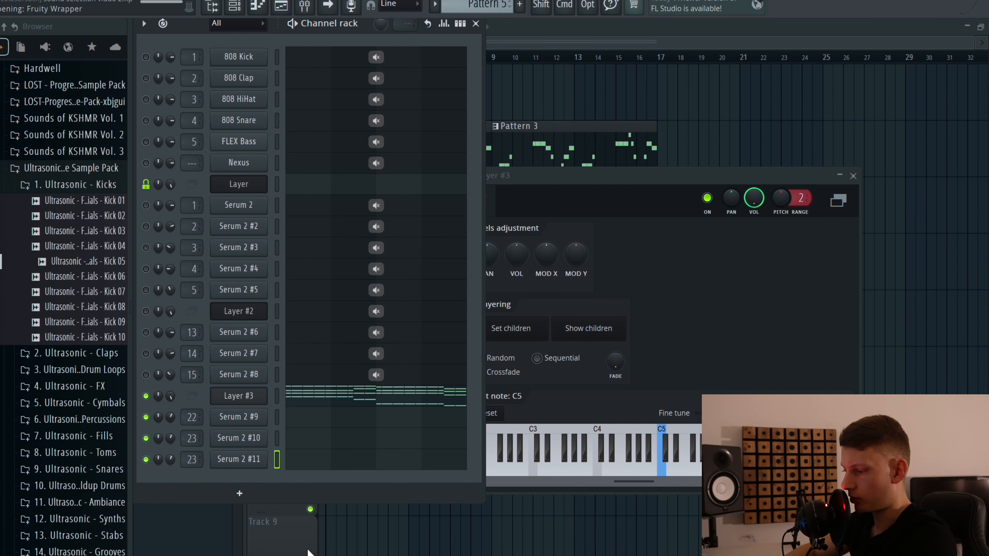
scroll(191, 460, "up", 1)
left_click(239, 459)
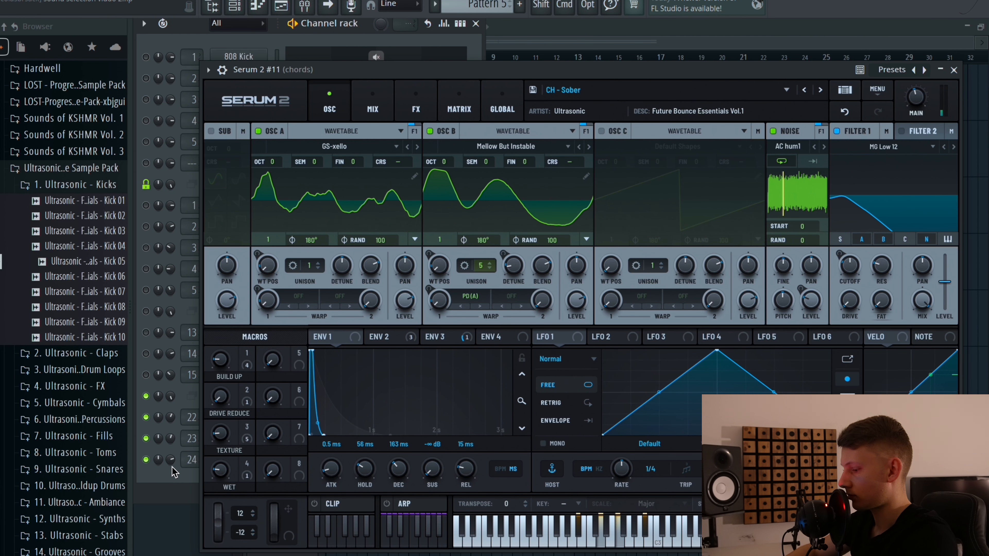
left_click_drag(169, 460, 170, 449)
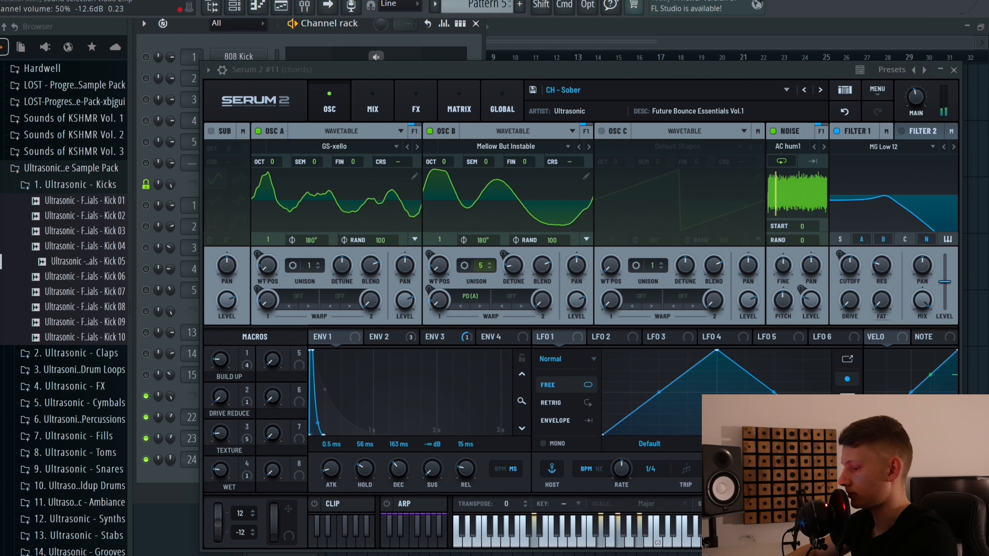
key("space")
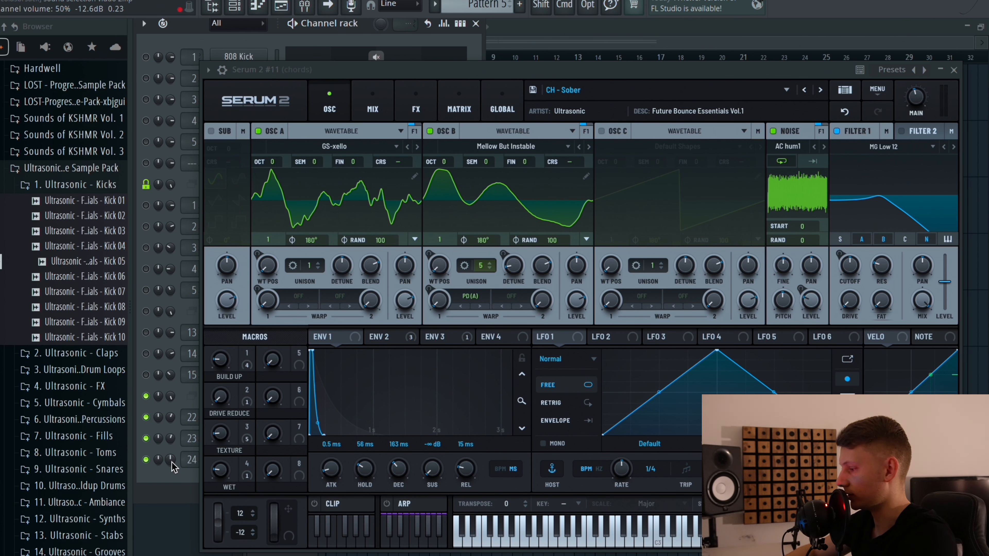
Step: Mute Serum 2 #9 and #10 to hear Serum 2 #11 alone, restore all channels, and close the synth
left_click(146, 439)
left_click(146, 418)
key("space")
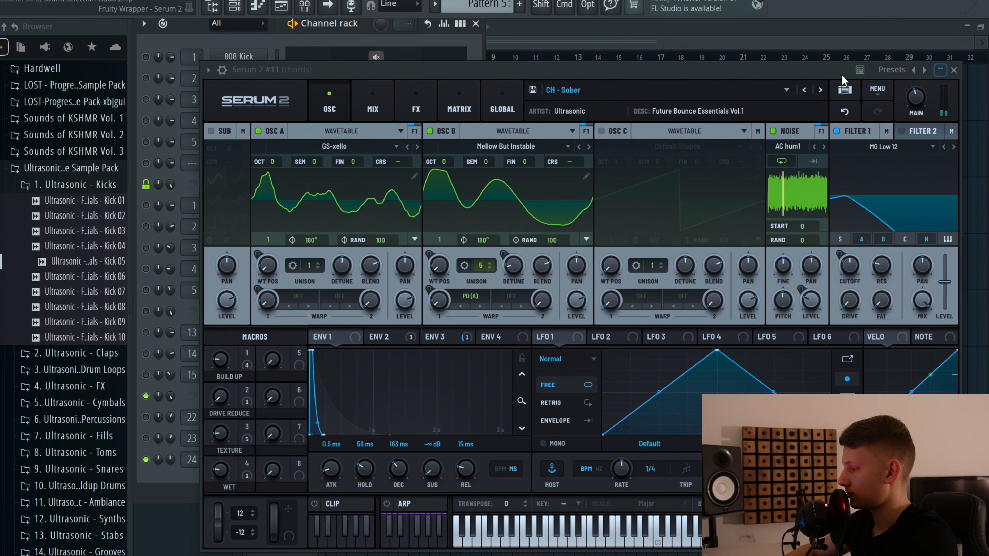
left_click_drag(813, 73, 899, 74)
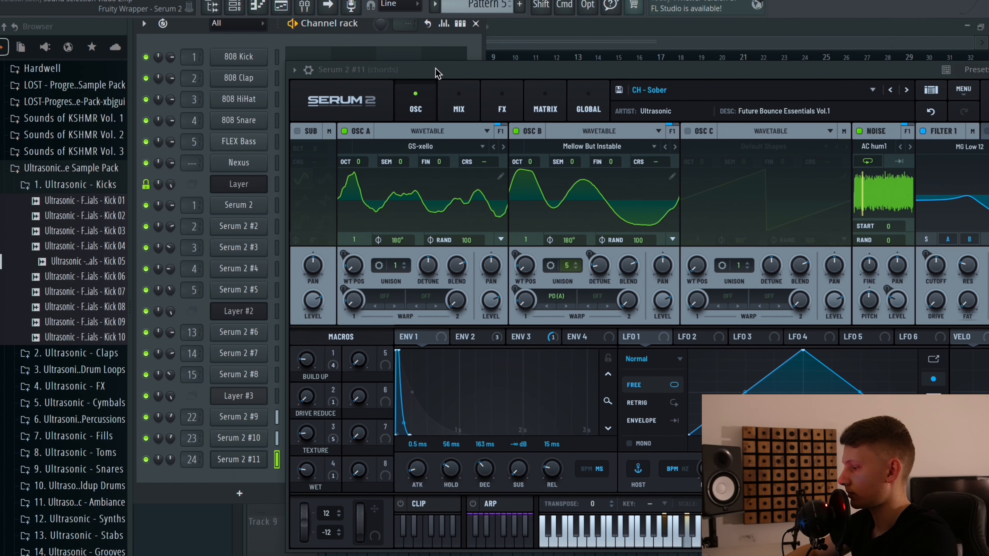
left_click_drag(437, 71, 320, 45)
left_click(924, 43)
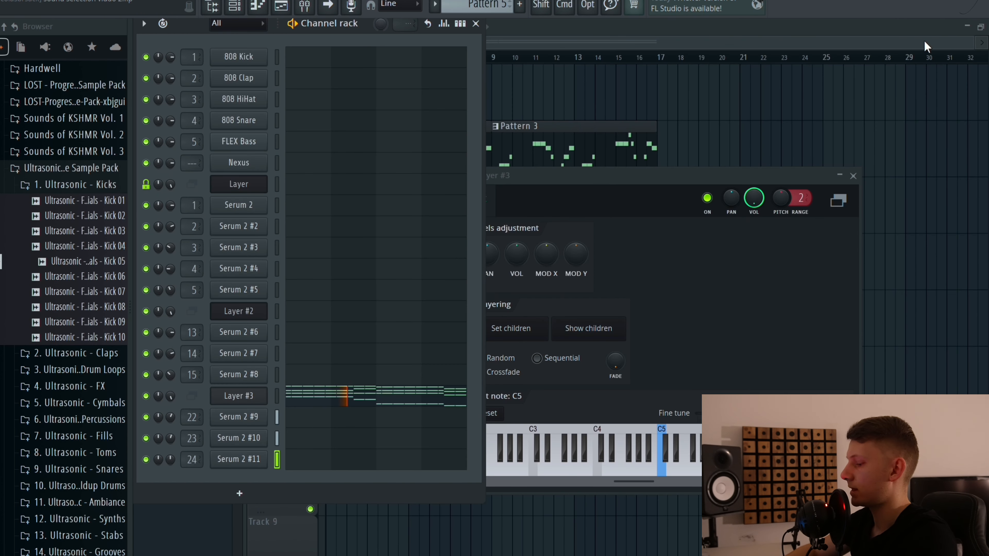
key("space")
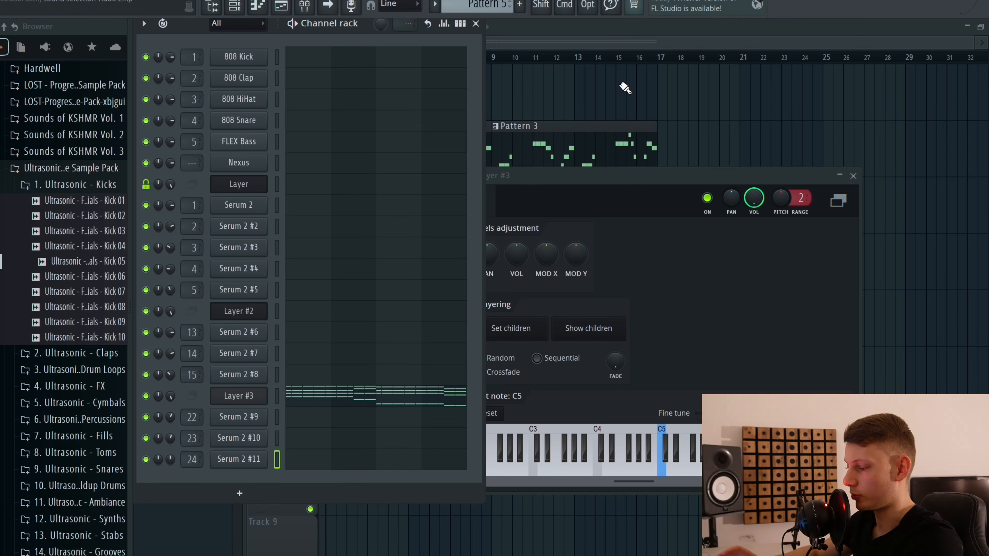
Step: Toggle Serum 2 #10 off and on during playback and rebalance the chord layer volumes
key("space")
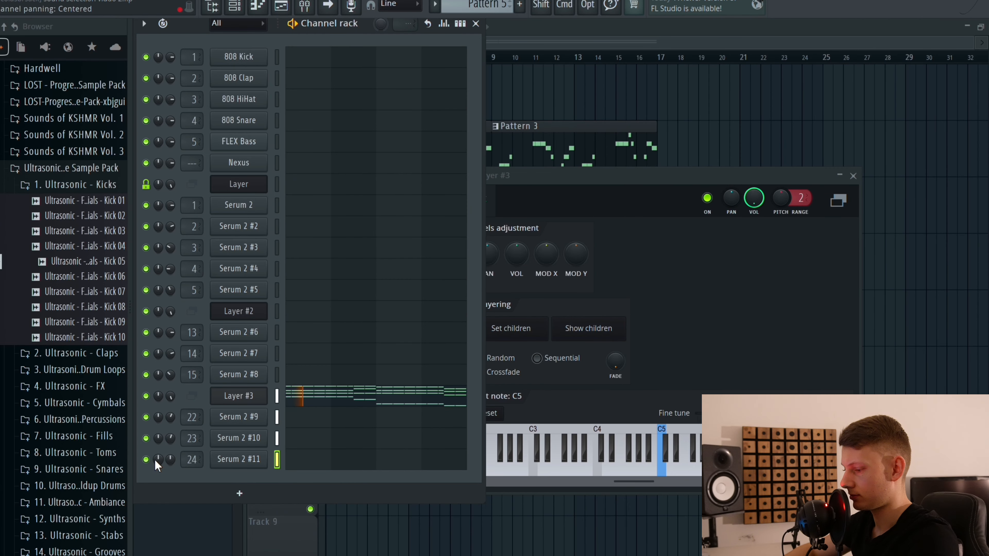
left_click(146, 438)
left_click(147, 439)
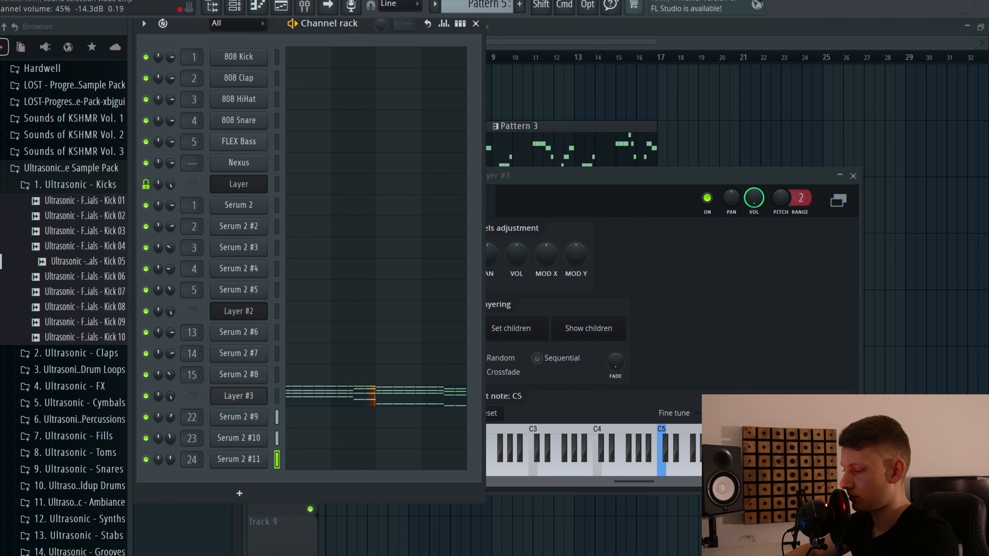
Step: Load Kickstart 2 into effect slot 4 of the chords bus on mixer track 28 and set its mix to 81%
left_click(307, 6)
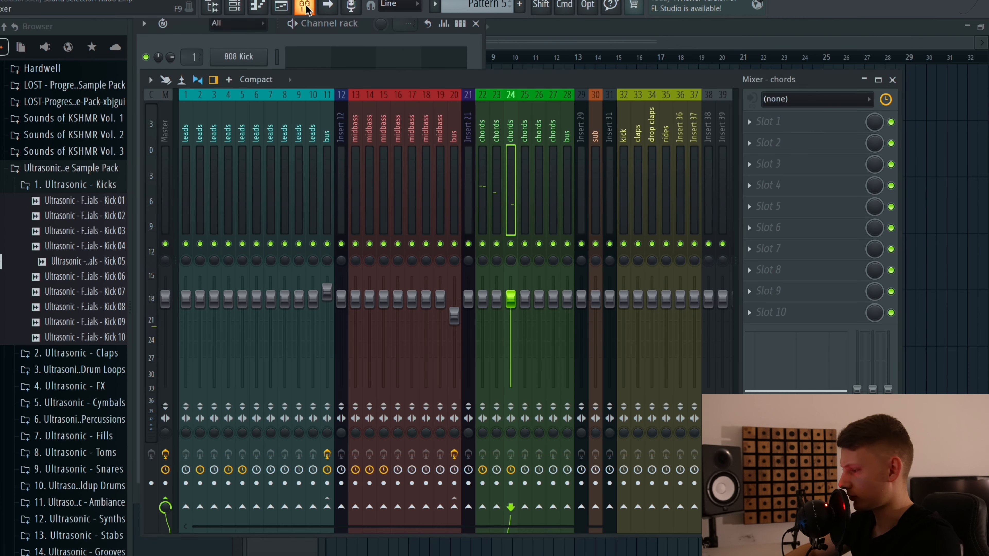
left_click(773, 185)
mouse_move(352, 218)
left_mouse_down()
mouse_move(353, 266)
mouse_move(352, 233)
left_mouse_up()
Step: Load OTT into effect slot 7 of the chords bus, set its depth to about 45%, and save the project
left_click(777, 247)
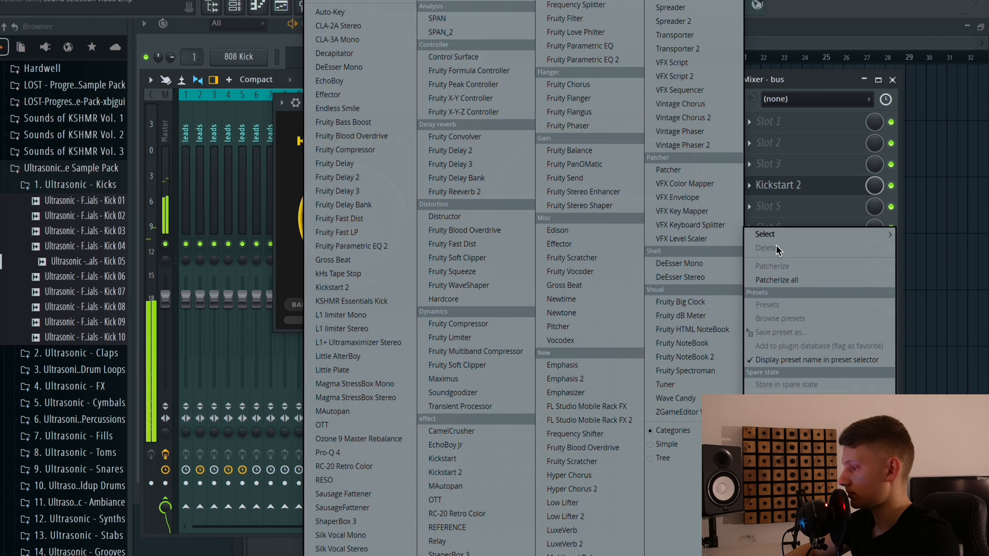
left_click(323, 428)
left_click_drag(401, 160, 399, 230)
left_click_drag(400, 156, 414, 104)
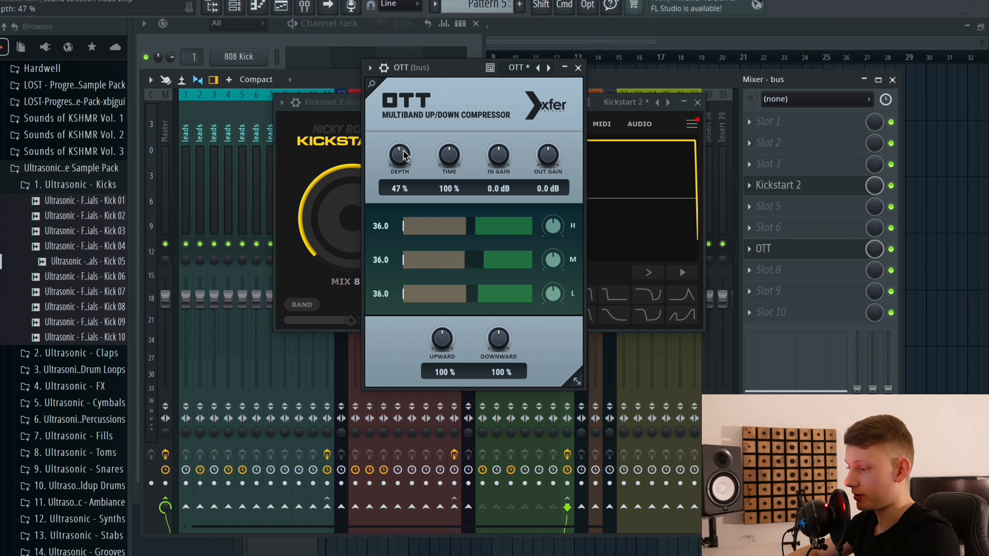
left_click_drag(403, 150, 402, 152)
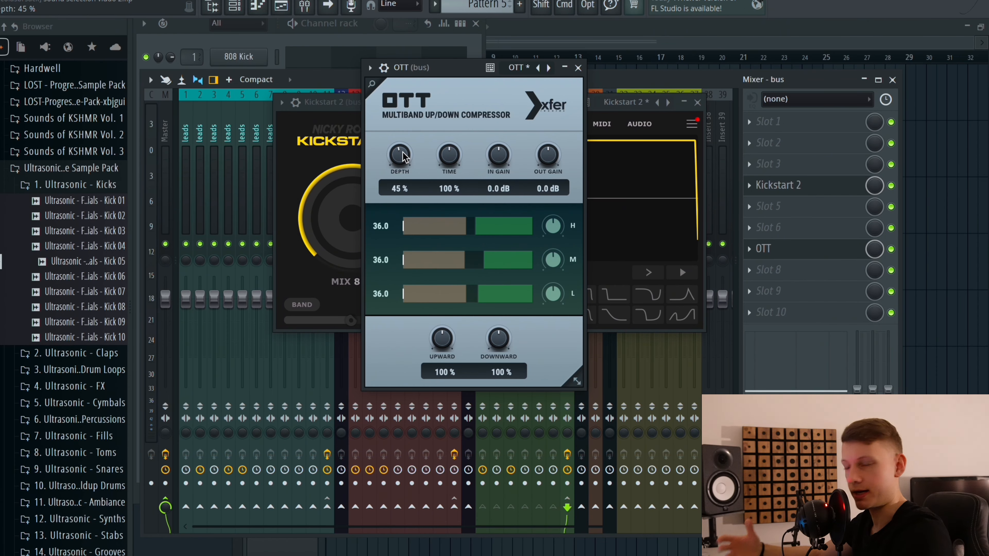
key("space")
mouse_move(402, 152)
left_mouse_down()
mouse_move(404, 177)
mouse_move(407, 163)
left_mouse_up()
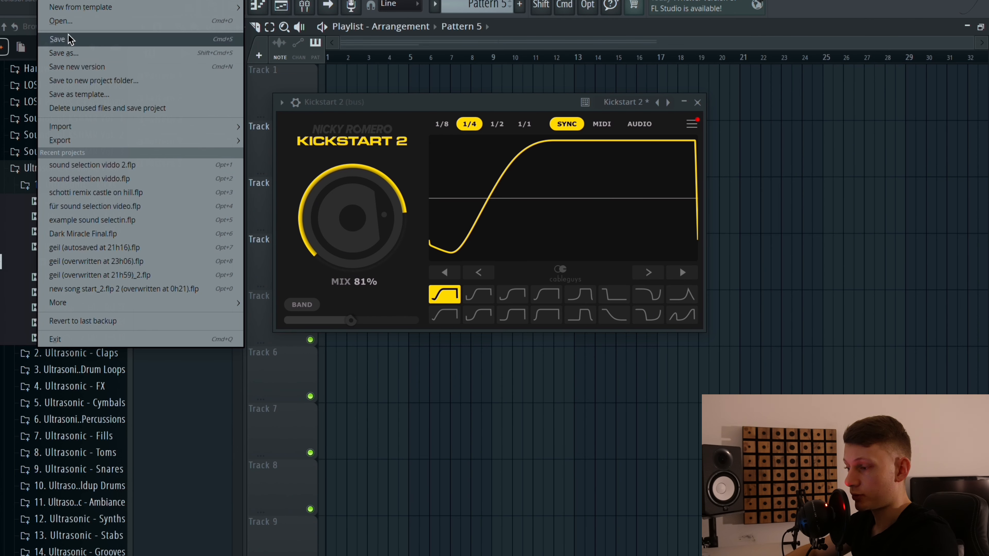
left_click(71, 37)
left_click(703, 103)
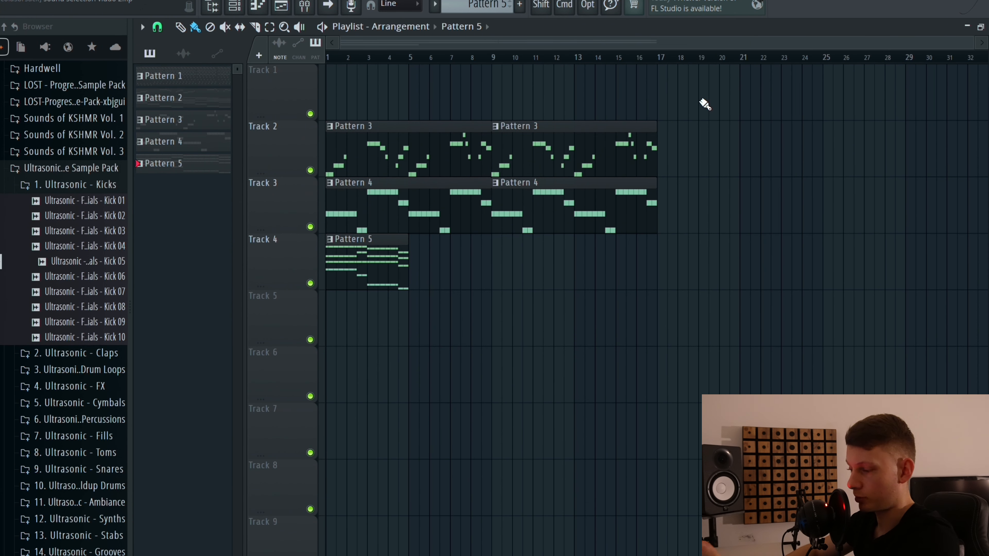
Step: Repeat the Pattern 5 chord clip on Track 4 to fill the arrangement through bar 16
left_click_drag(448, 283, 327, 277)
key("super+b")
key("super+b")
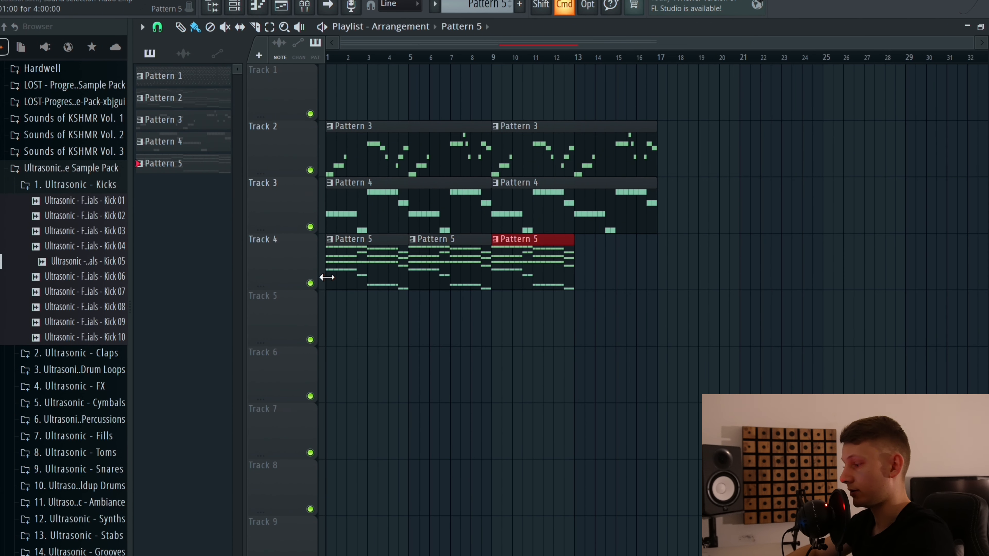
Step: Set the chords bus volume to 106% during playback and compare the mix with the bus muted
key("space")
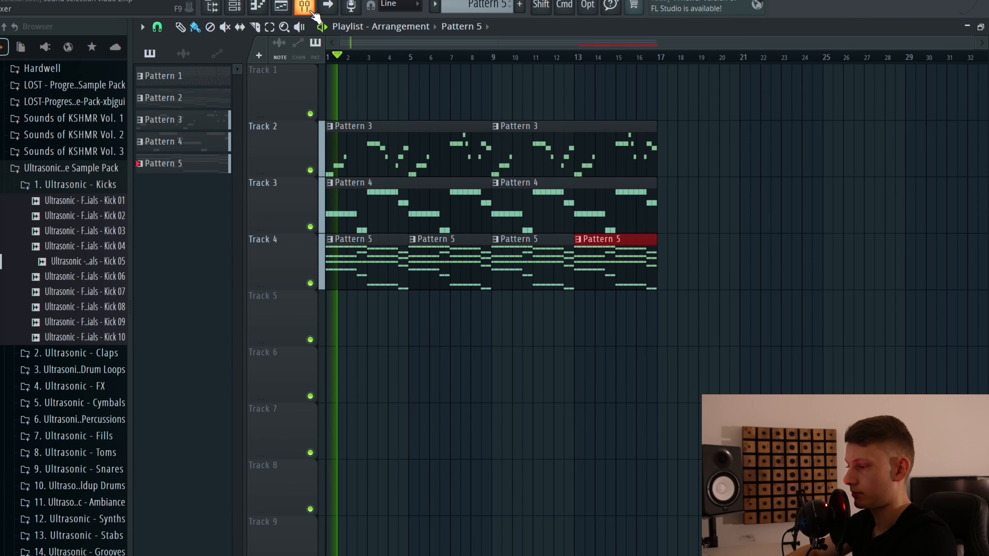
key("F9")
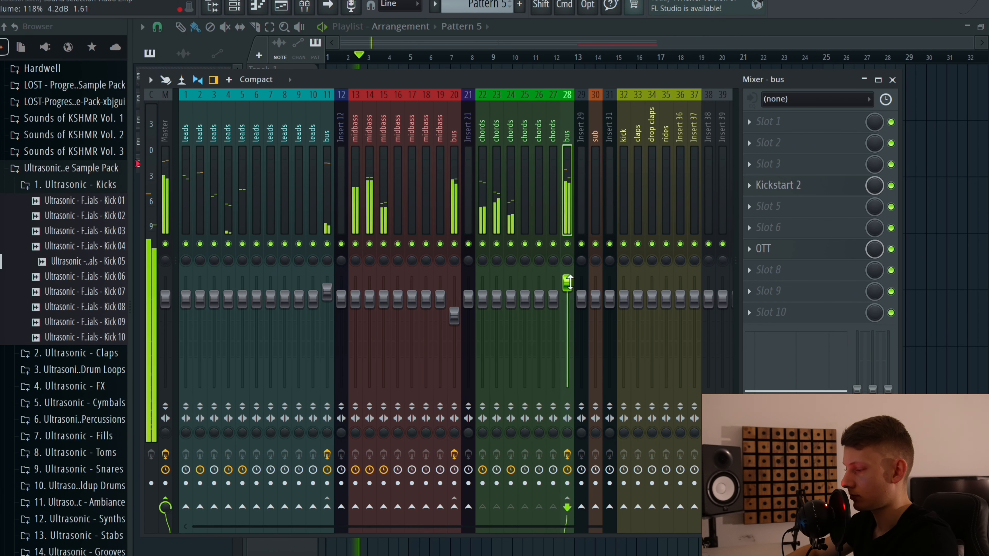
left_click_drag(568, 282, 568, 290)
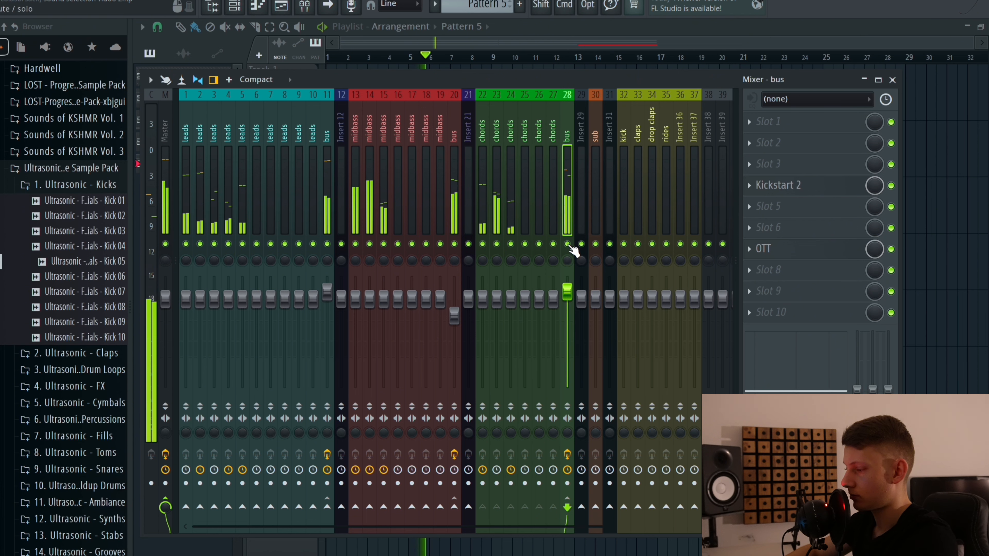
left_click(568, 244)
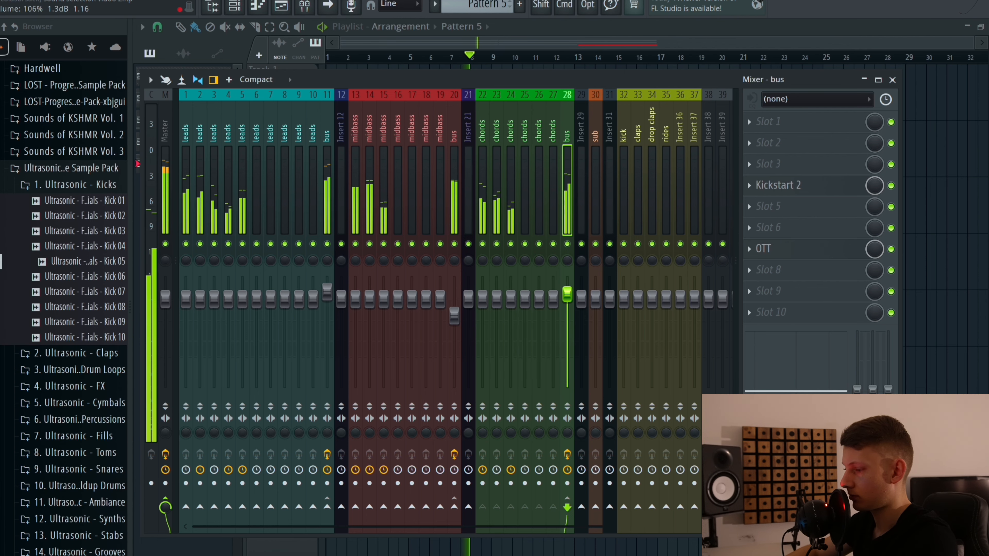
key("space")
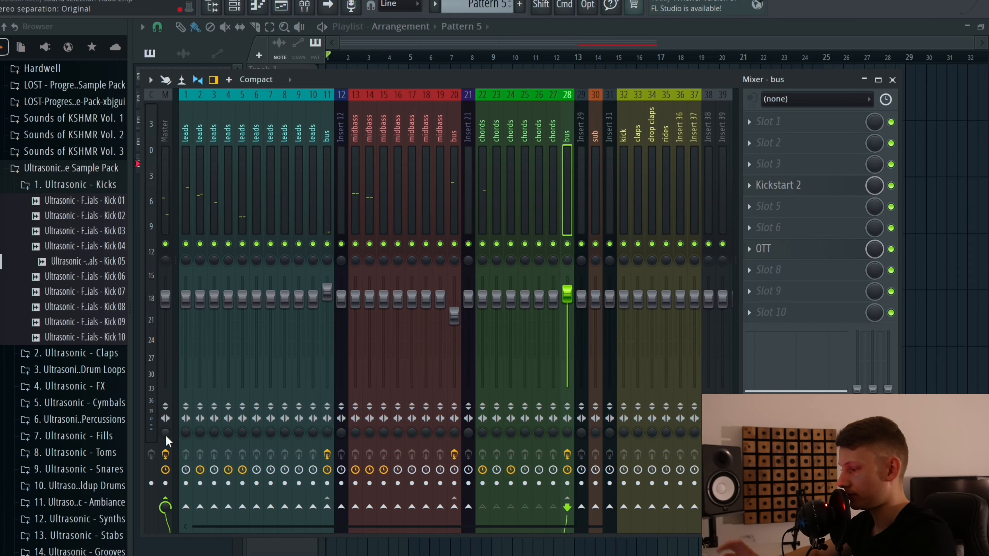
left_click(568, 31)
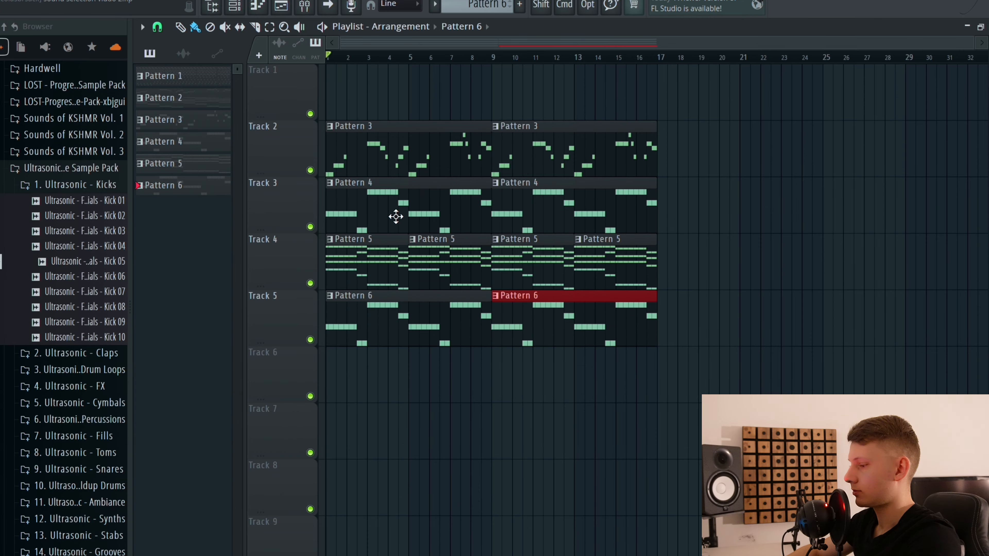
Step: Play the arrangement with Pattern 6 and check it in mono by merging the master's stereo separation to 100%
key("space")
left_click(304, 6)
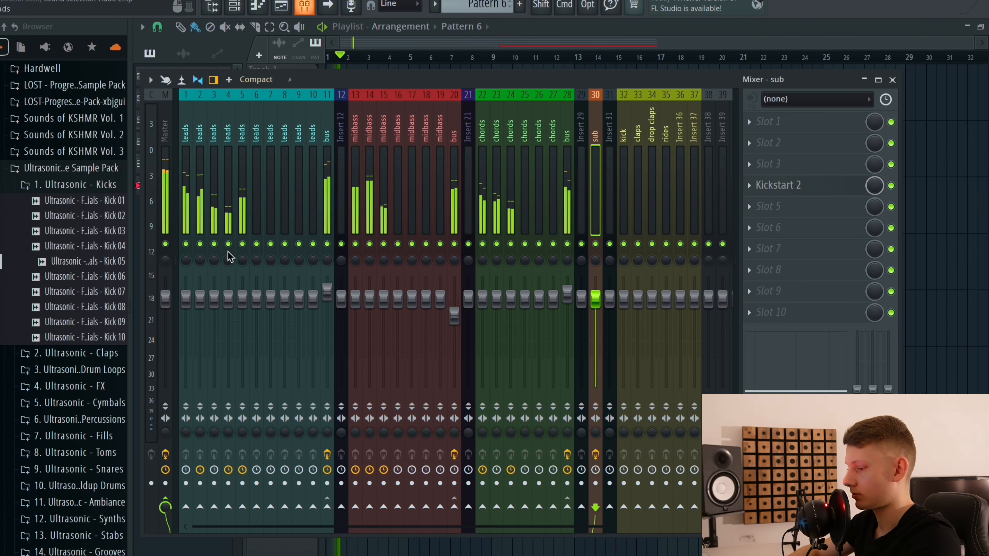
left_click(166, 428)
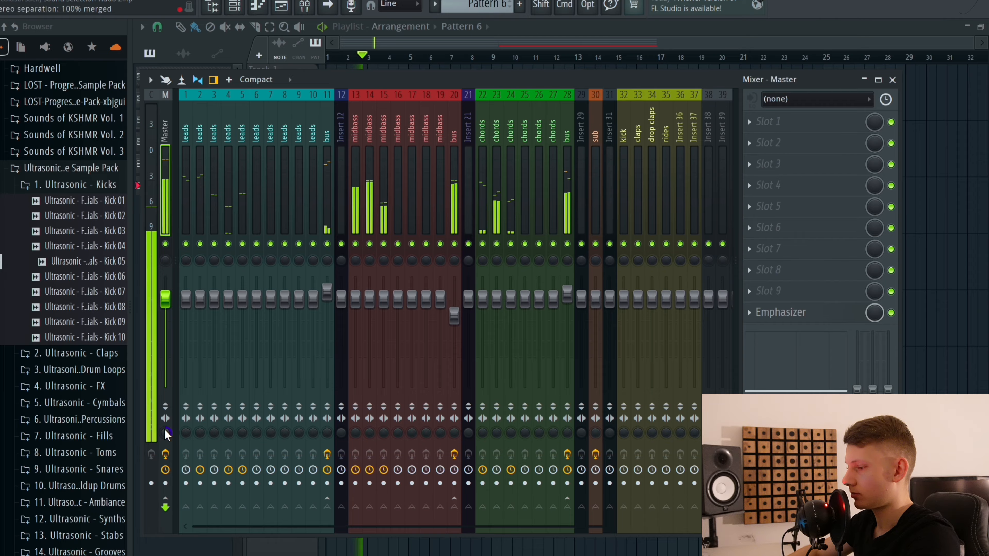
left_click(586, 31)
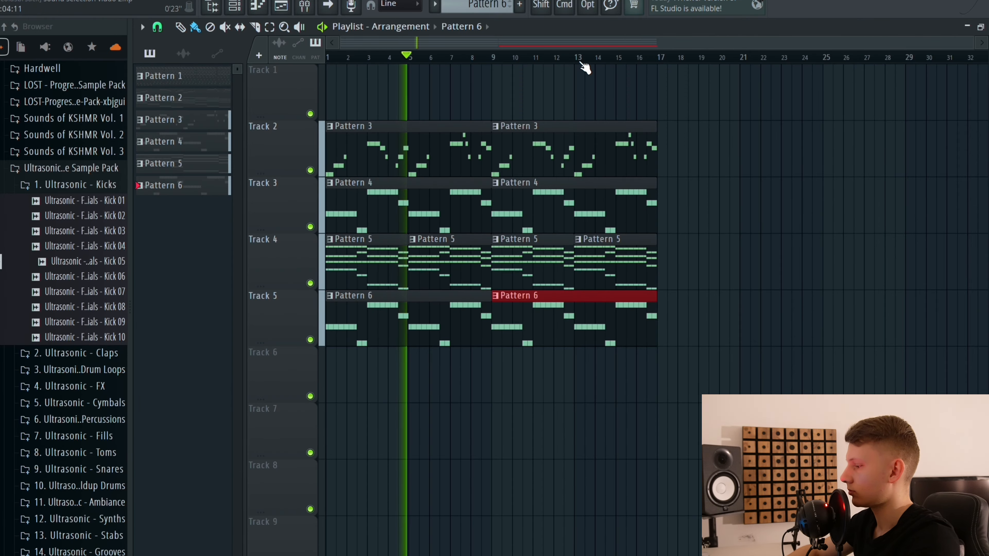
key("space")
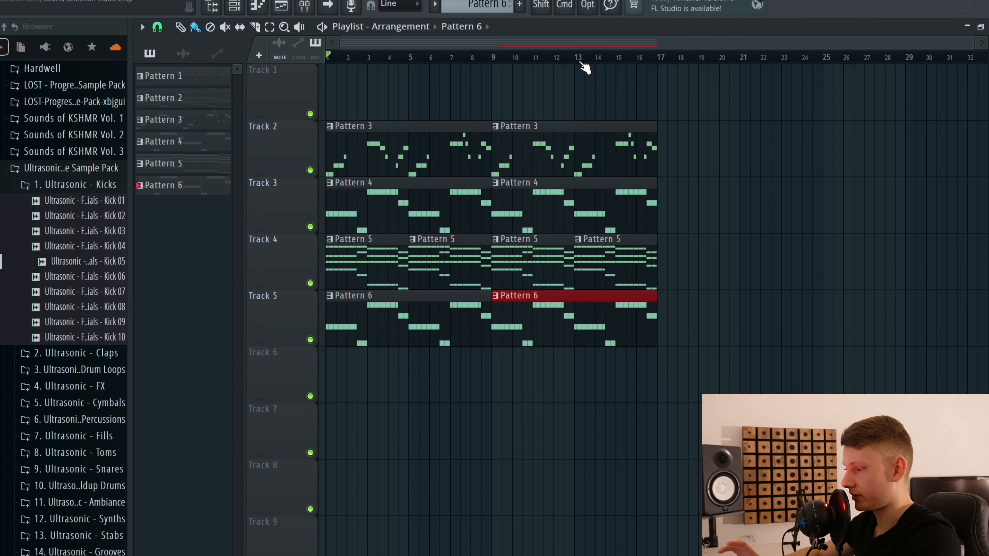
Step: Audition Kick 04 from the Ultrasonic kicks folder and listen to the arrangement for comparison
left_click(79, 247)
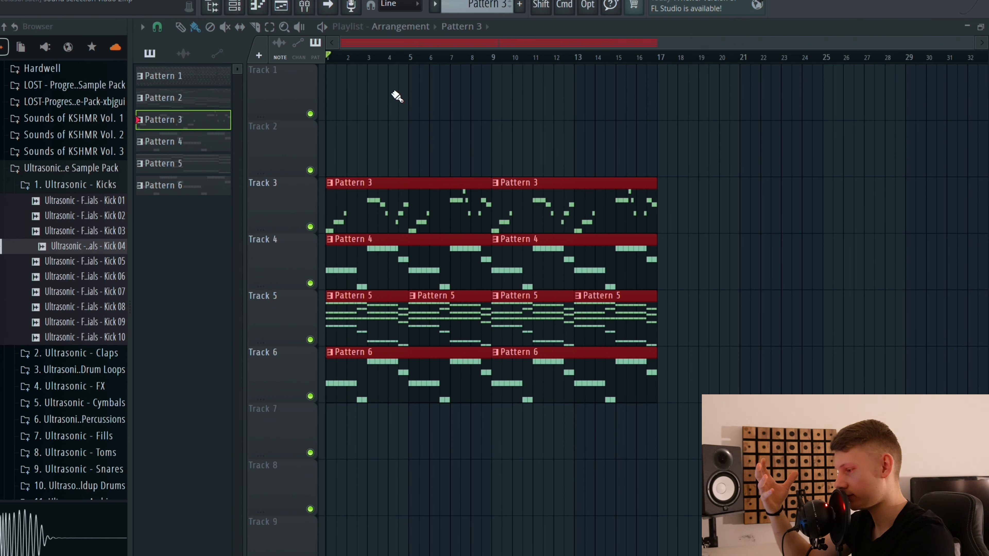
key("space")
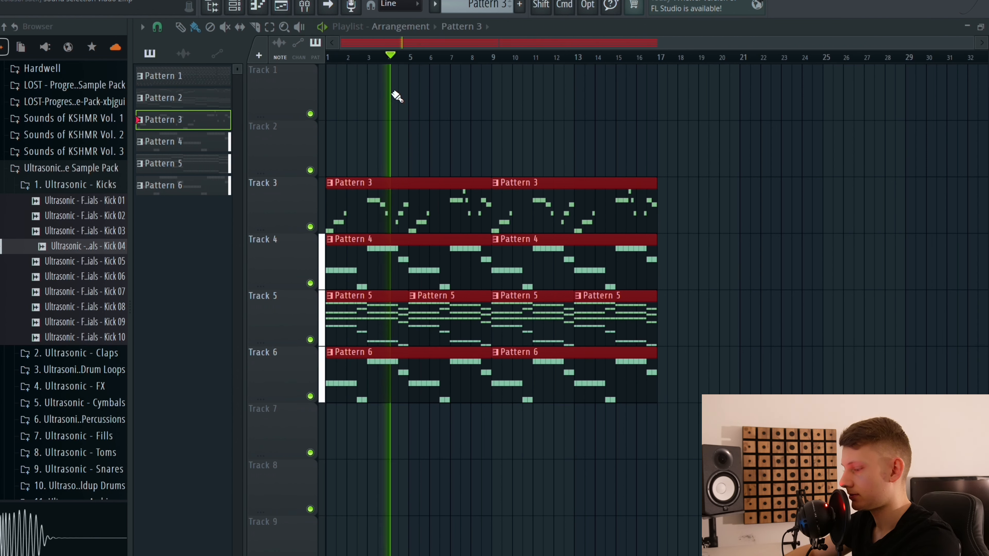
key("space")
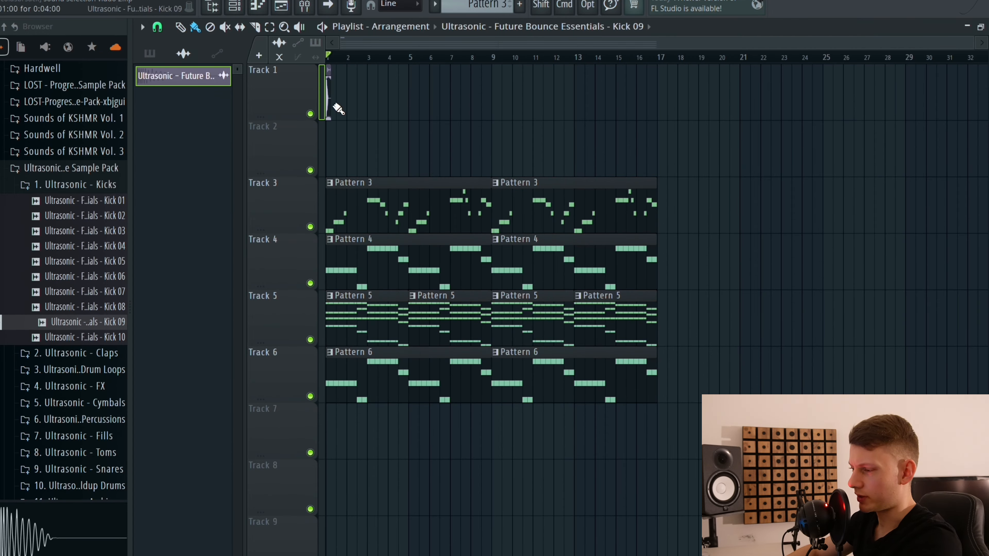
Step: Try Kick 09 on Track 1, placing a one-beat clip at the start and repeating it to fill bar 1
left_click_drag(338, 102, 321, 102)
scroll(370, 60, "up", 4)
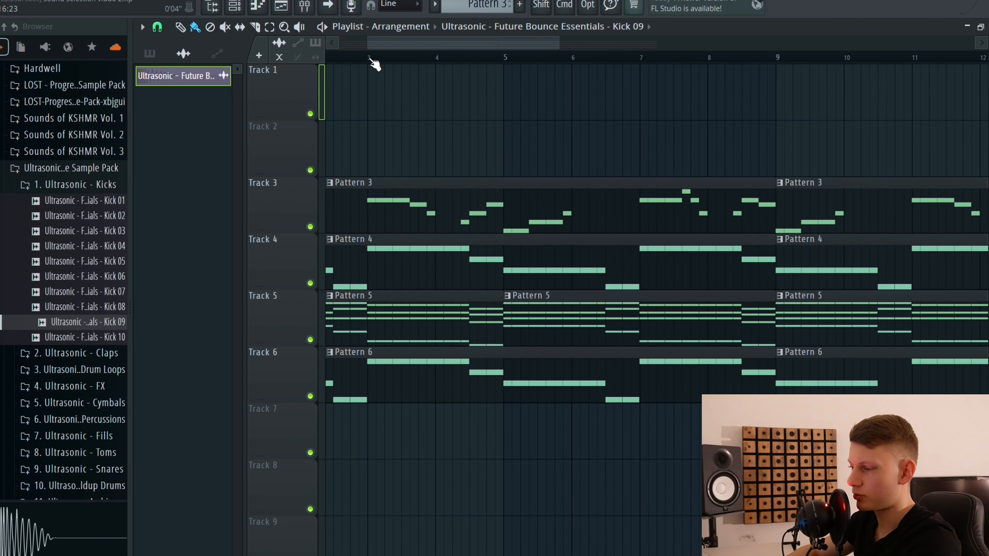
scroll(375, 65, "left", 3)
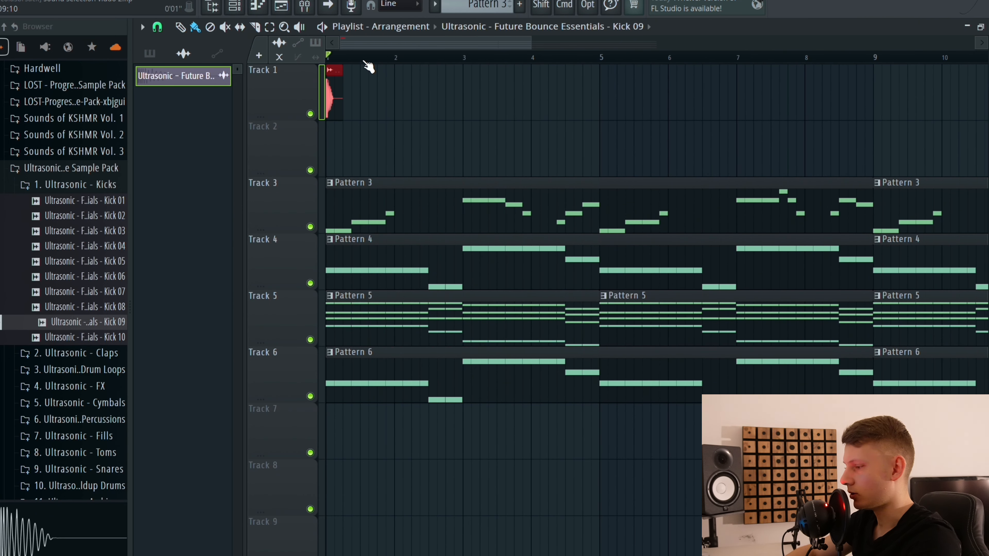
scroll(369, 62, "up", 3)
left_click_drag(391, 111, 321, 102)
key("super+b")
key("super+b")
key("super+b")
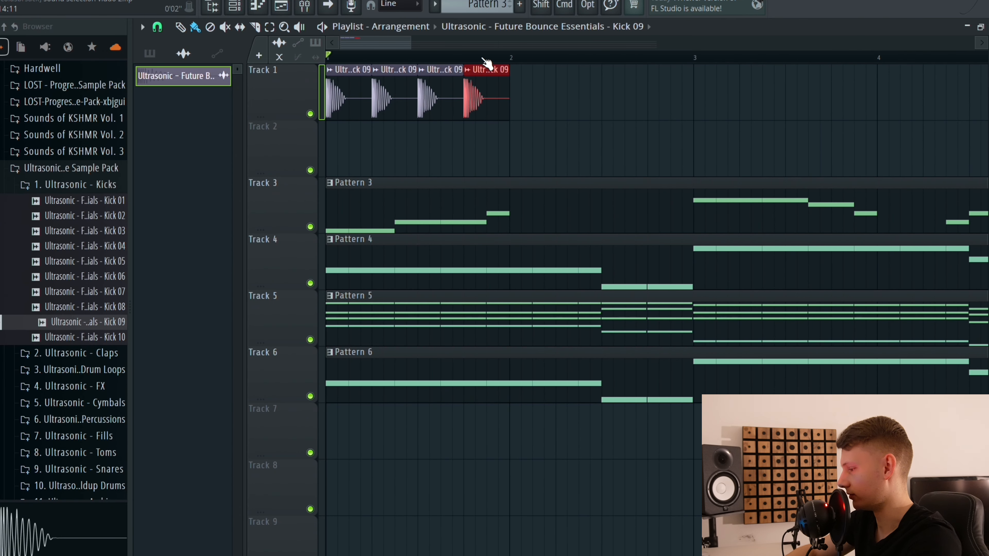
Step: Repeat the bar of Kick 09 hits on Track 1 through bar 4
scroll(486, 63, "down", 5)
left_click_drag(463, 93, 314, 88)
key("super+b")
key("super+b")
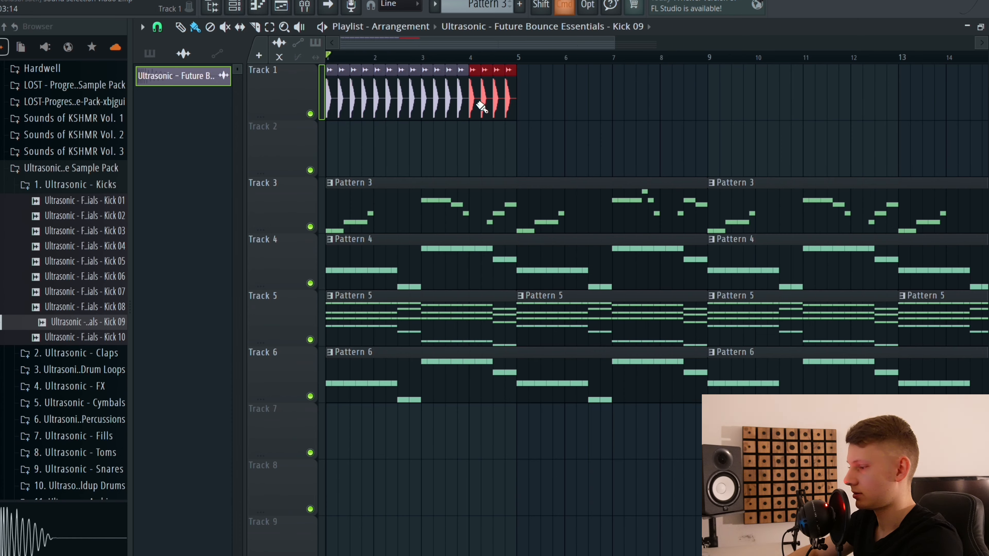
Step: Listen to Kick 09 with the arrangement and delete all its clips from Track 1
key("space")
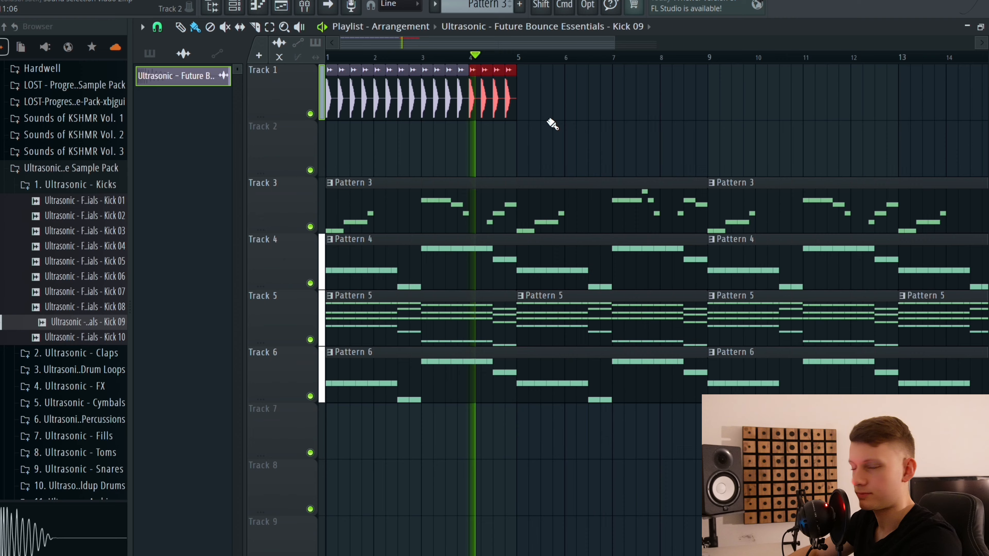
key("space")
left_click_drag(534, 101, 205, 105)
key("Delete")
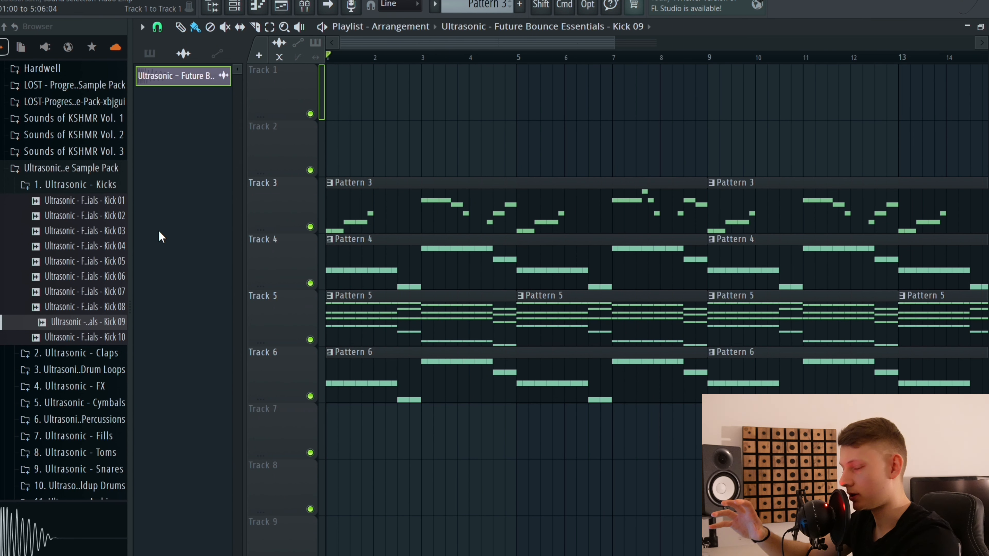
Step: Place Kick 01 on Track 1 and repeat it on every beat through bar 16
left_click(104, 204)
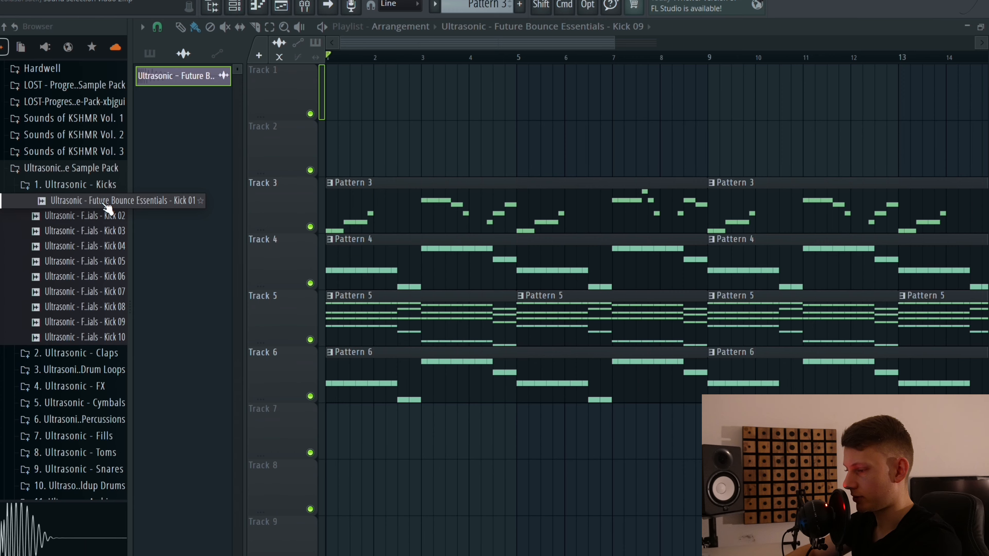
left_click_drag(107, 208, 331, 93)
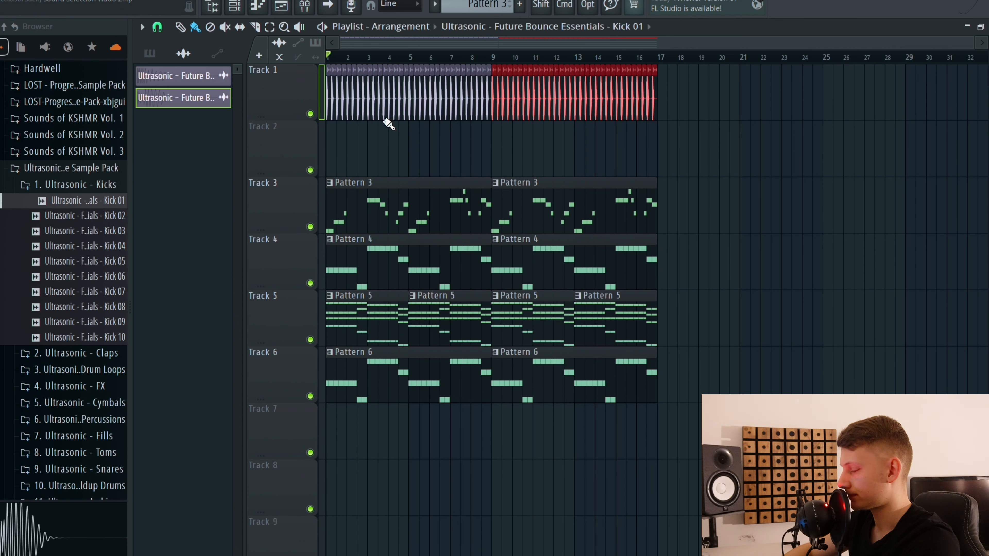
Step: Play the arrangement with Kick 01, check the master's stereo separation in the mixer, and stop playback
key("F9")
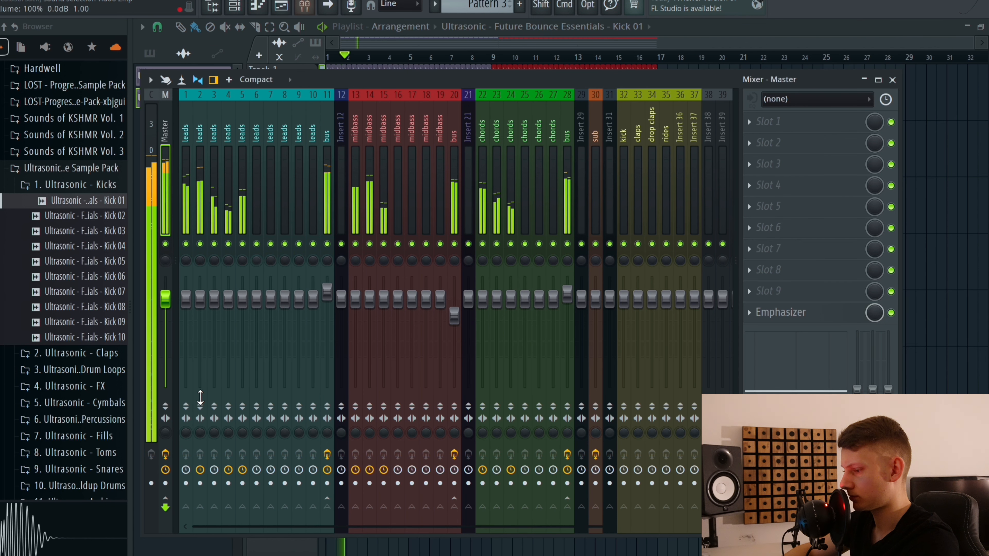
key("alt")
left_click(164, 431, "alt")
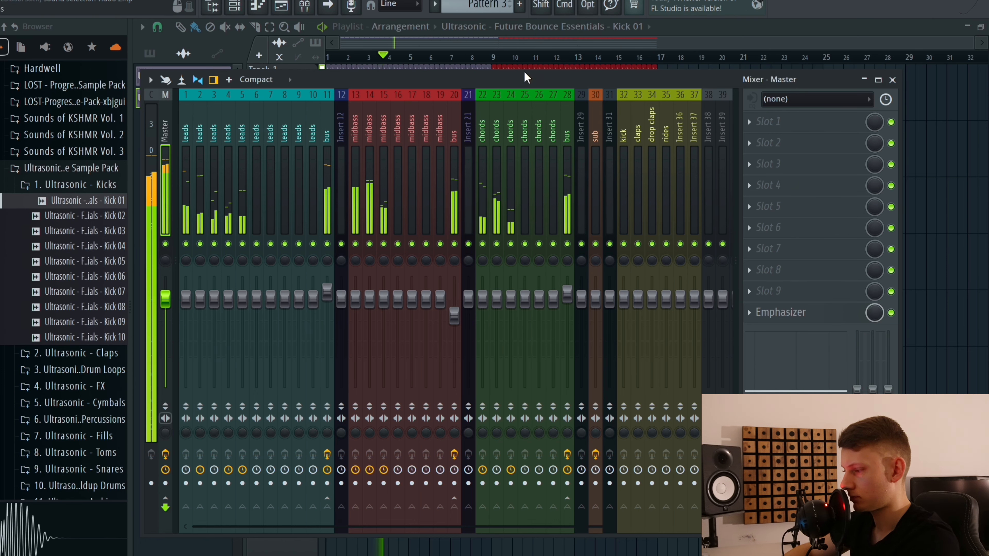
left_click(691, 39)
key("space")
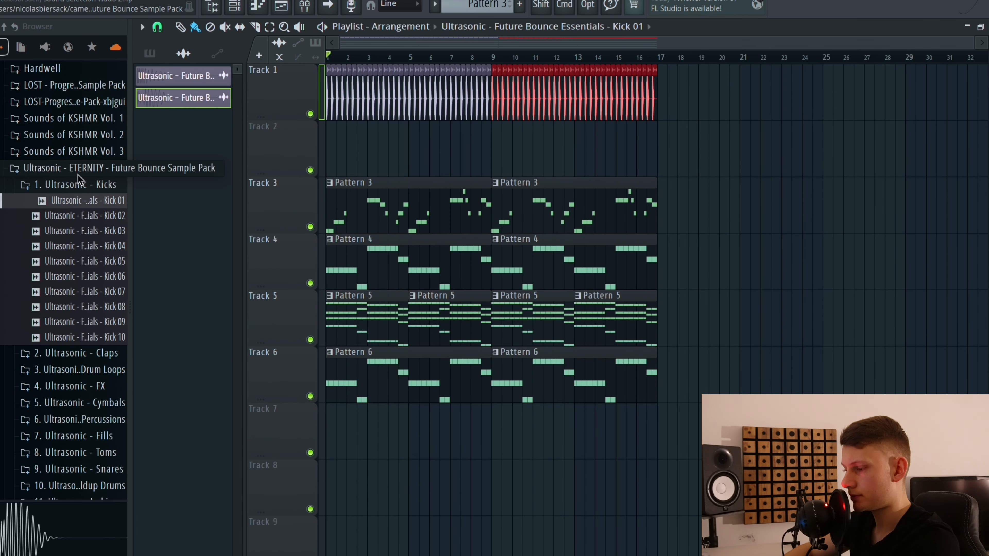
Step: Audition Preshifted Clap Loop 05 from the Ultrasonic pack's claps folder
left_click(74, 185)
left_click(76, 201)
left_click(85, 236)
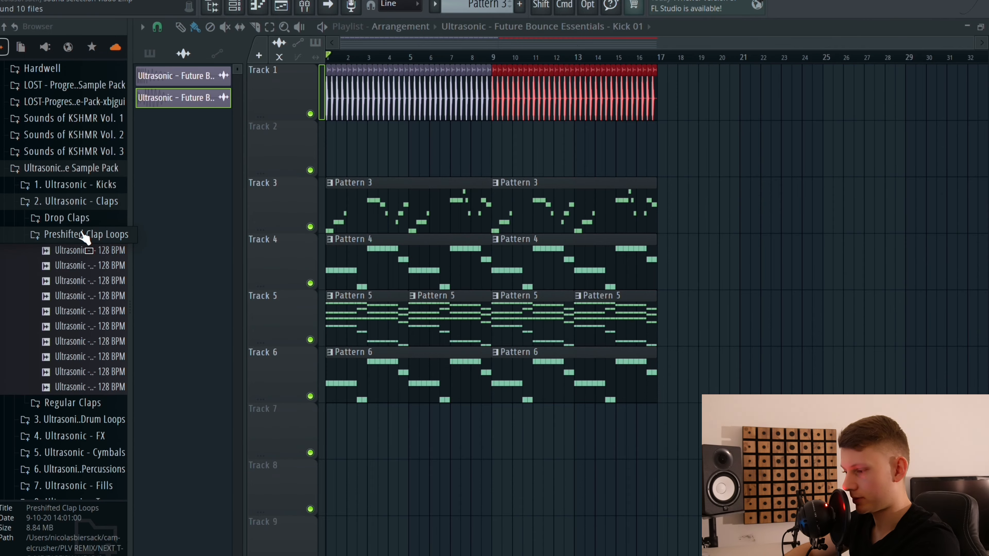
left_click(82, 311)
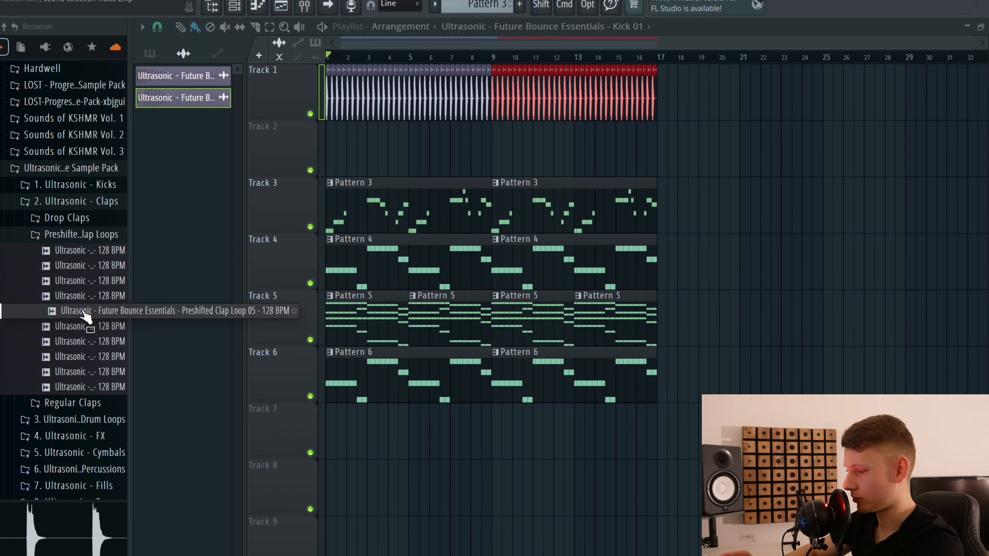
Step: Place Preshifted Clap Loop 02 at the start of Track 2 and repeat it through bar 16
left_click(100, 268)
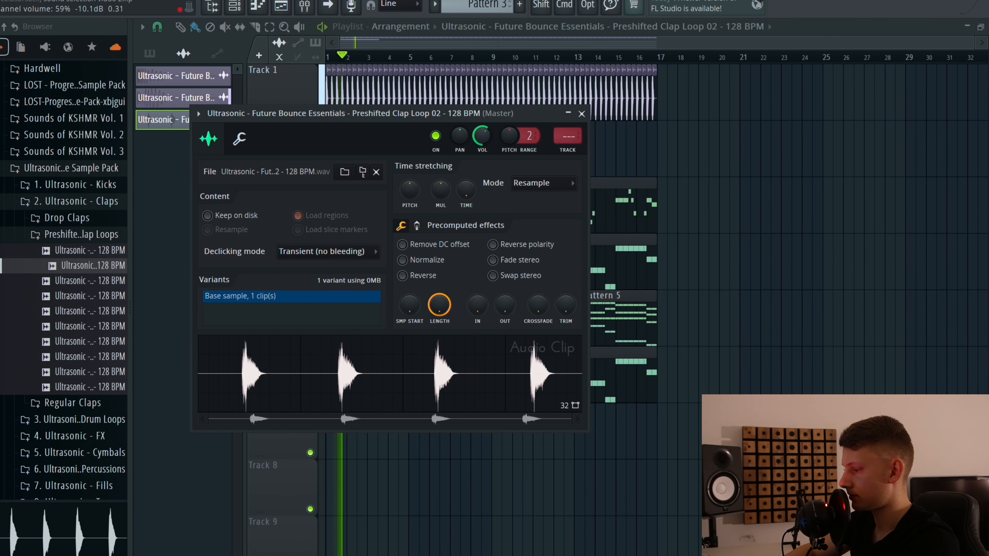
left_click(582, 113)
key("super+b")
key("super+b")
key("super+b")
key("super+b")
key("super+b")
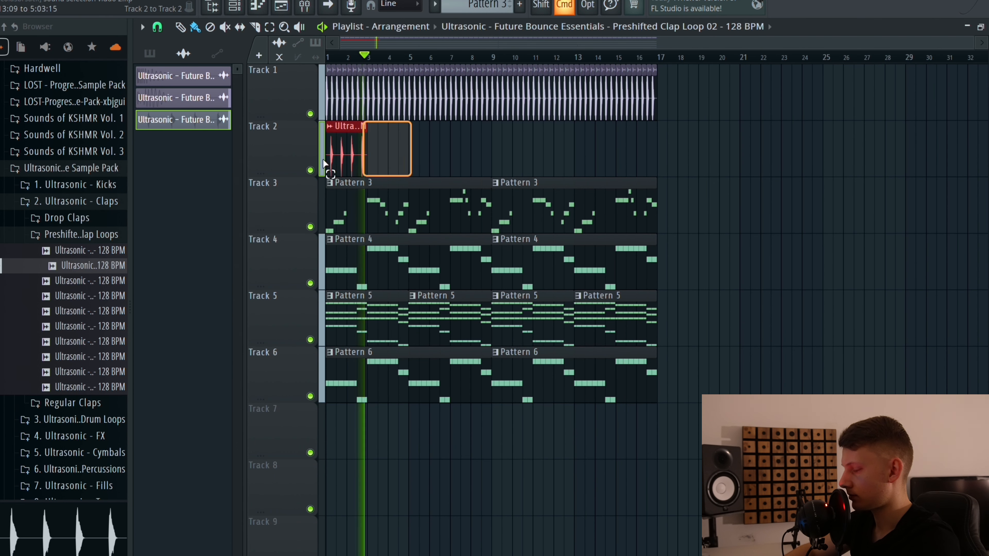
key("super+b")
key("super+b")
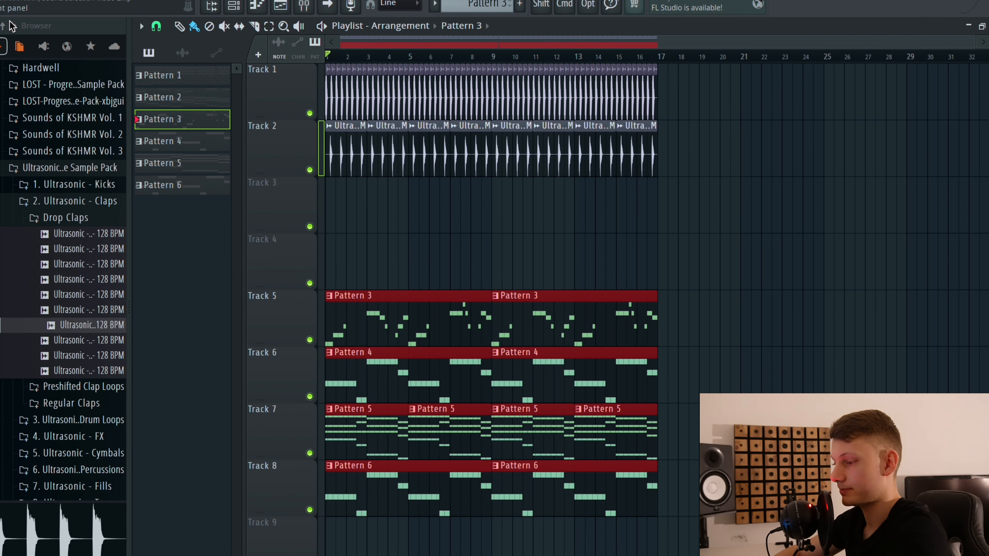
Step: Audition the drop clap loops, add Drop Clap Loop 05 on Track 3 through bar 16, and set its channel volume to 37%
left_click(96, 279)
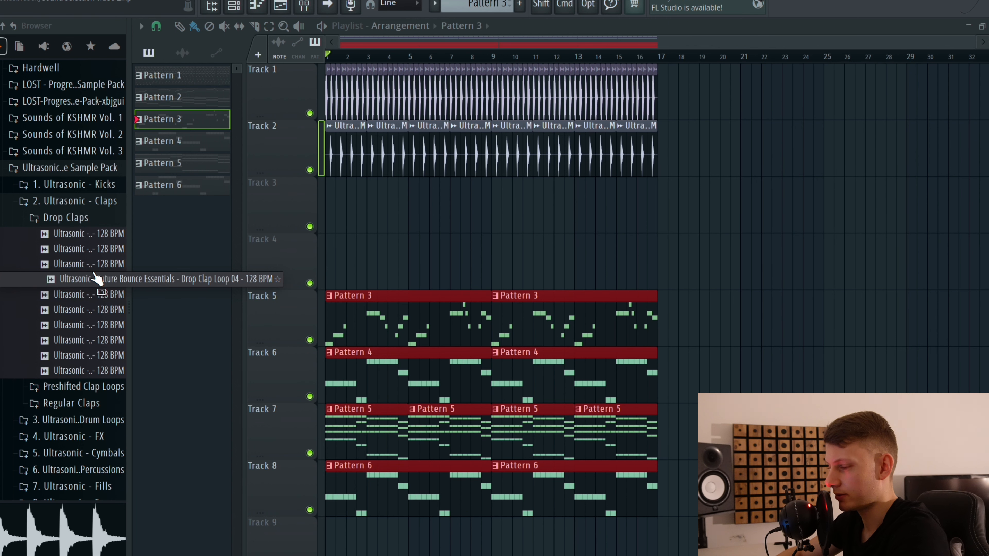
left_click(95, 296)
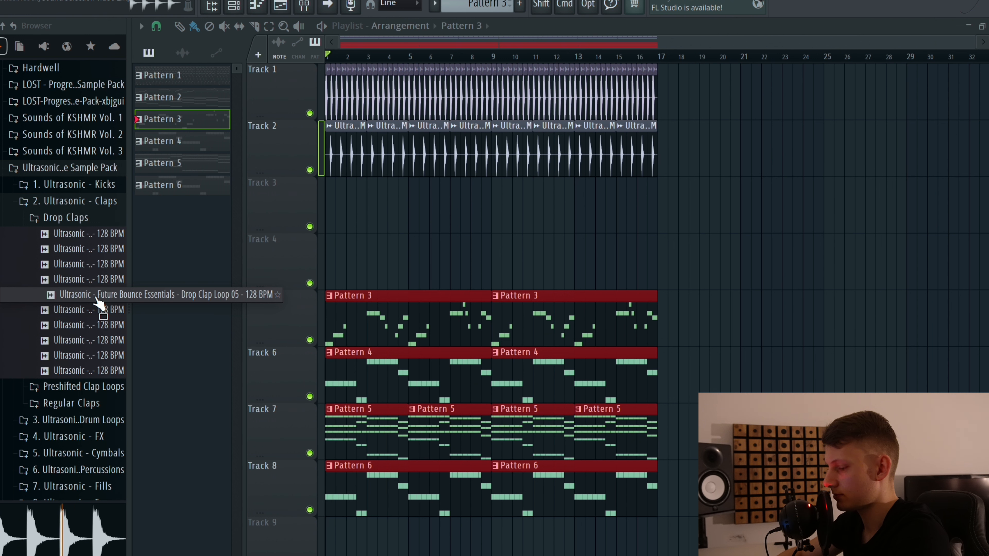
key("space")
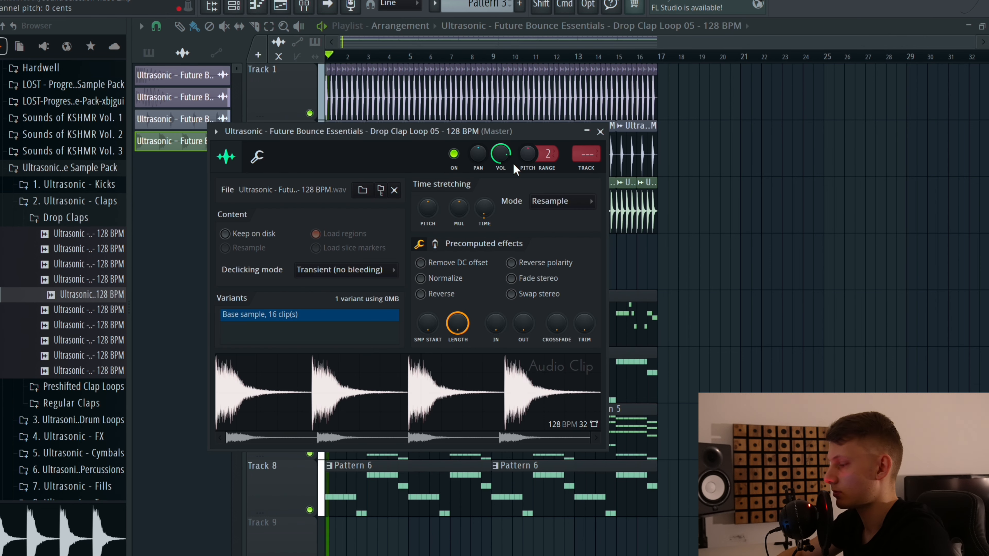
mouse_move(500, 154)
left_mouse_down()
mouse_move(500, 178)
mouse_move(500, 147)
left_mouse_up()
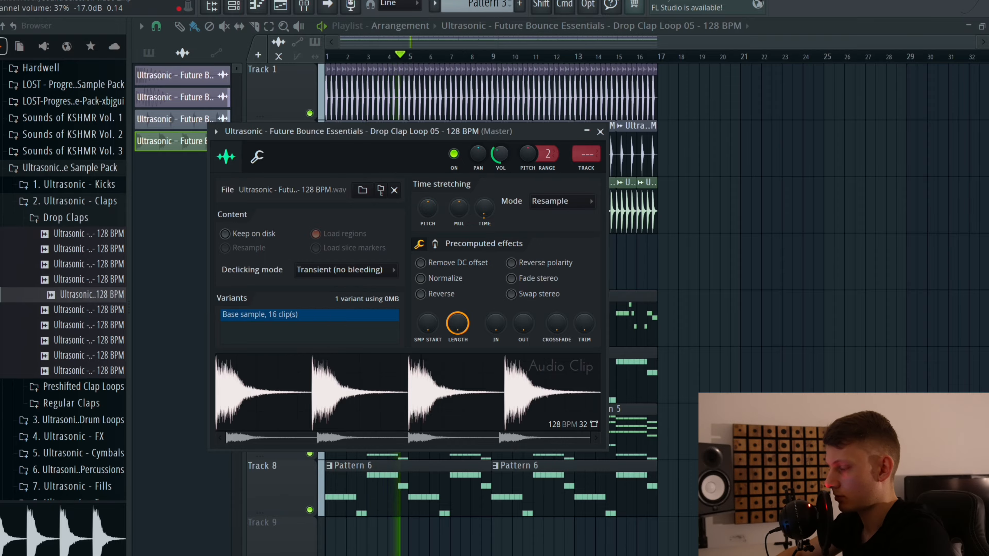
left_click(601, 132)
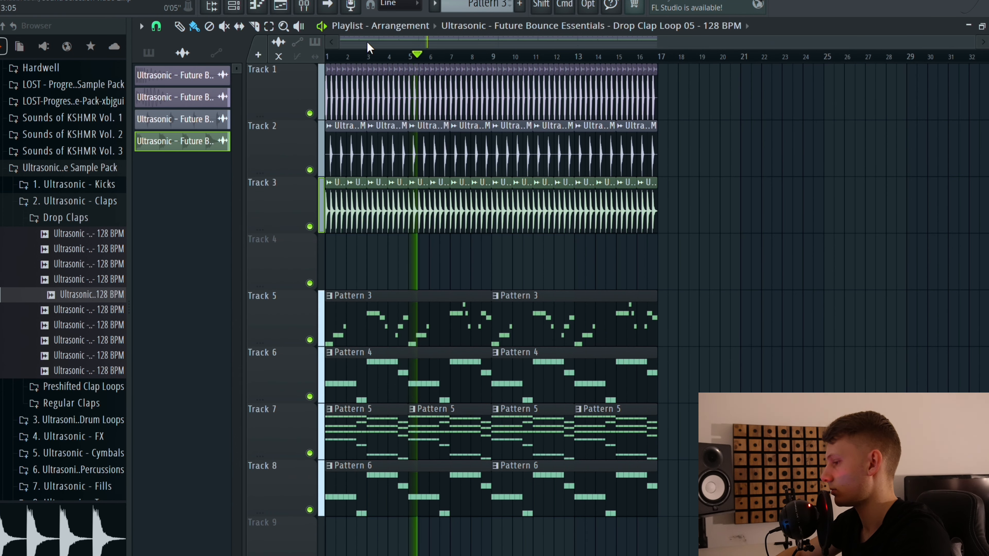
Step: Check the master's stereo separation in the mixer and listen to the arrangement with both clap layers
left_click(304, 5)
left_click_drag(164, 433, 163, 397)
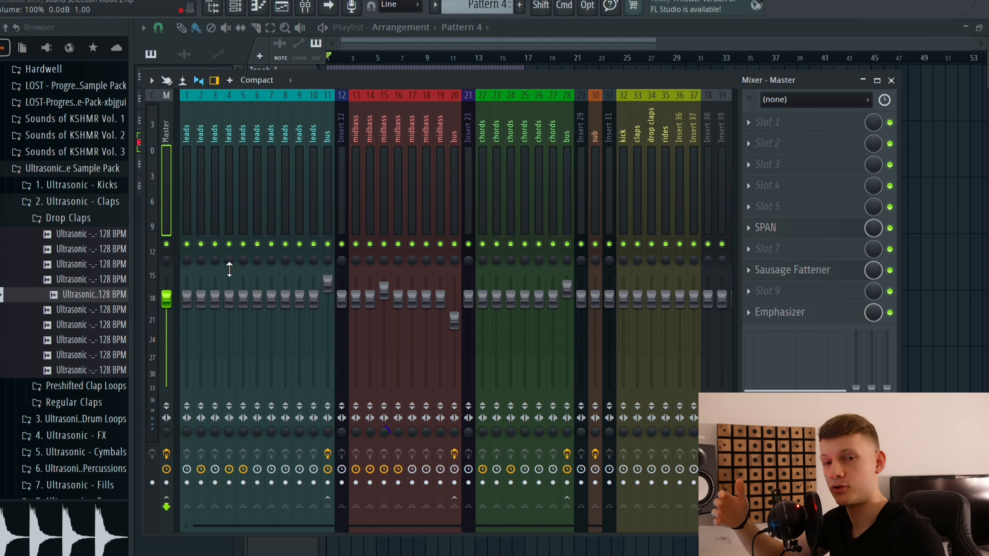
key("F9")
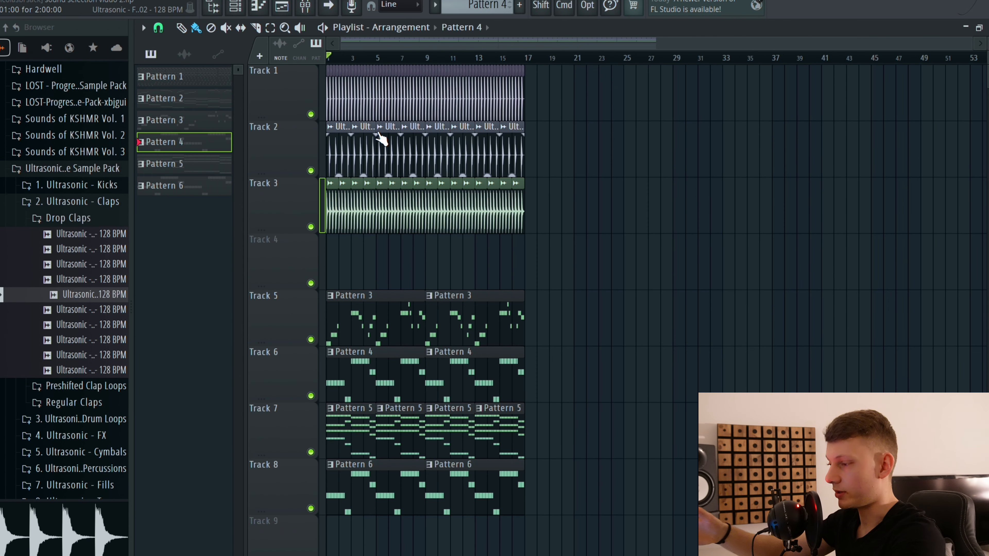
key("space")
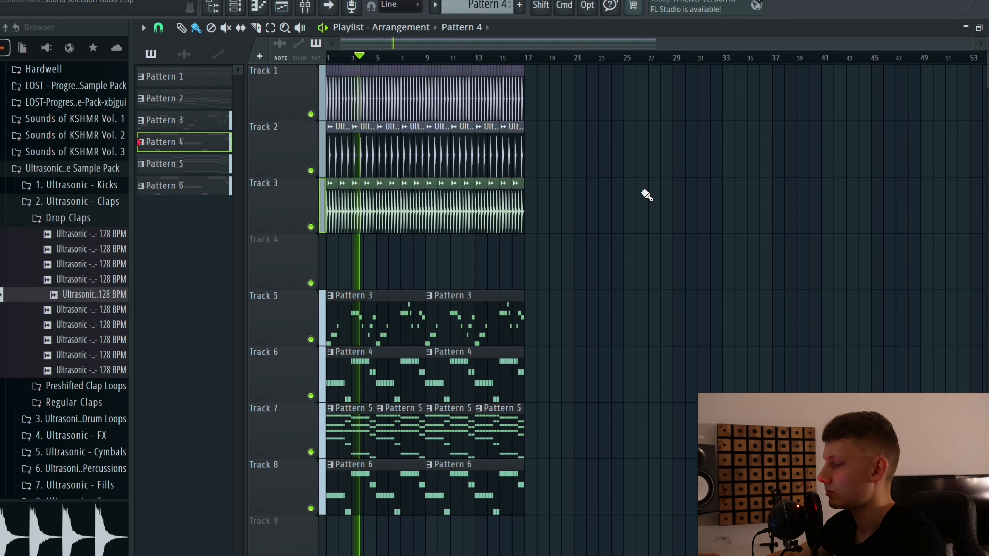
key("space")
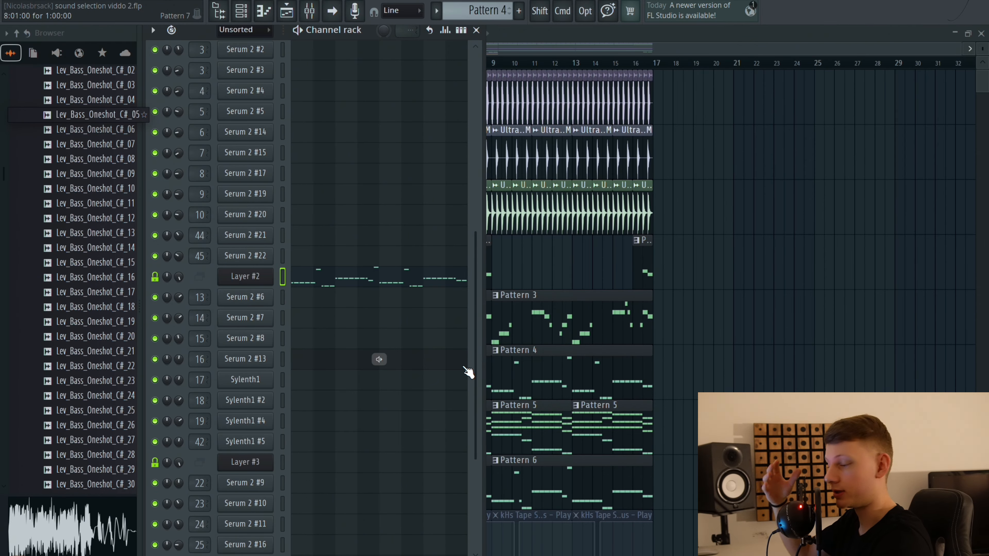
Step: Listen to the added midbass layers Sylenth1, Sylenth1 #2, #4 and #5 soloed one by one, and to the full Pattern 4
scroll(470, 401, "down", 3)
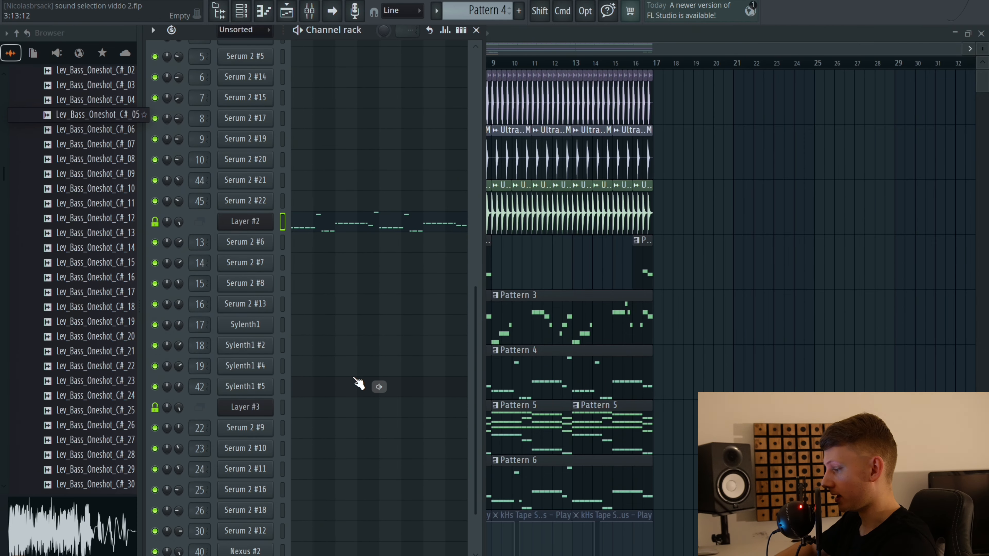
left_click(155, 325, "super")
key("space")
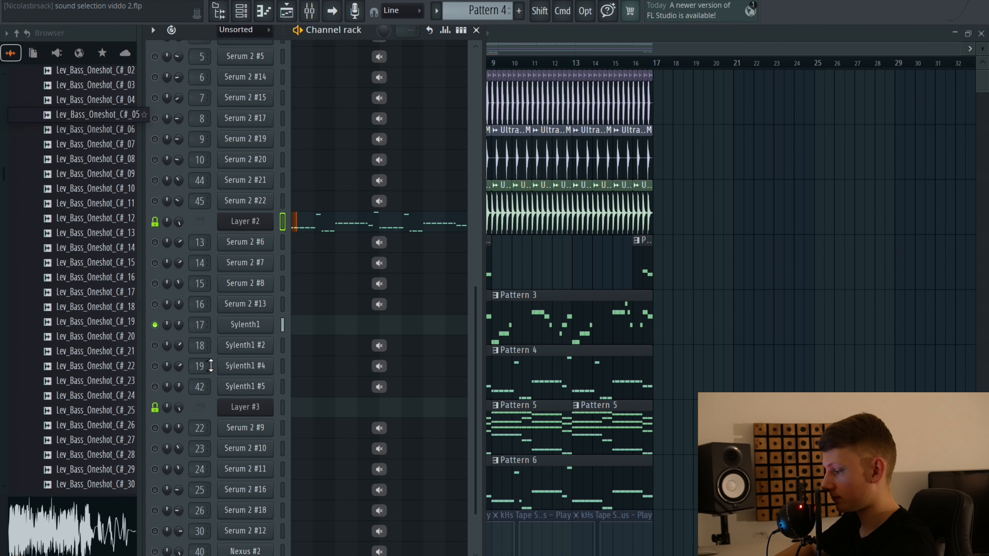
left_click(155, 346, "super")
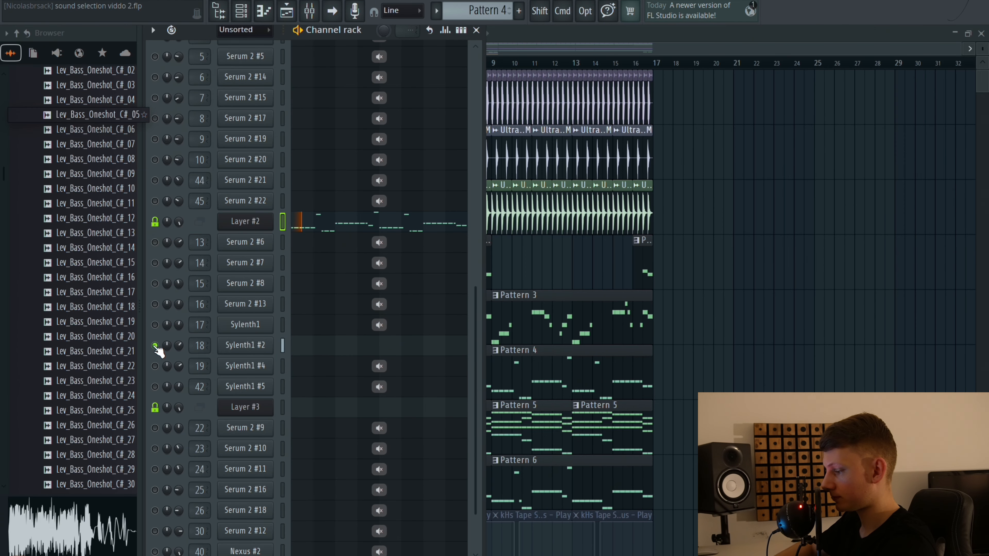
left_click(155, 366, "super")
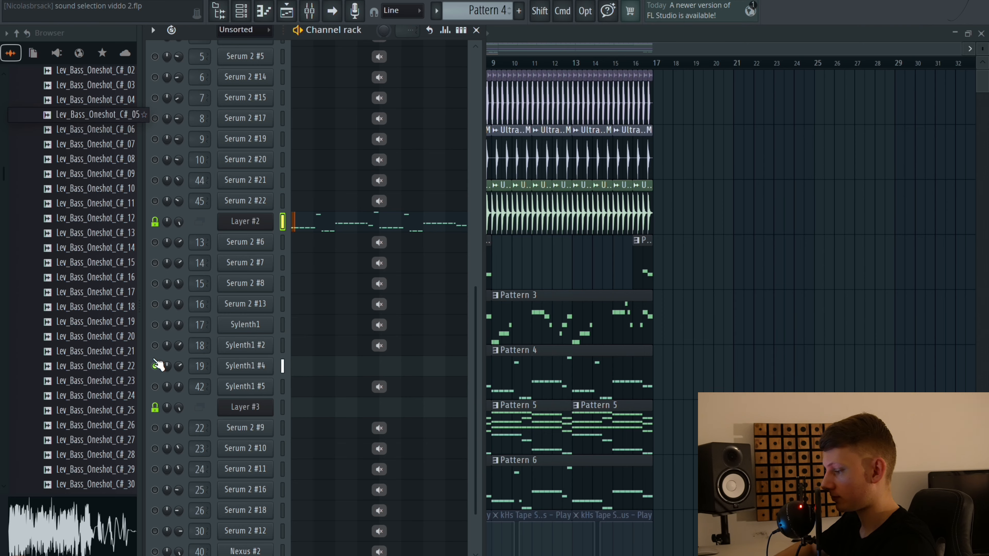
key("space")
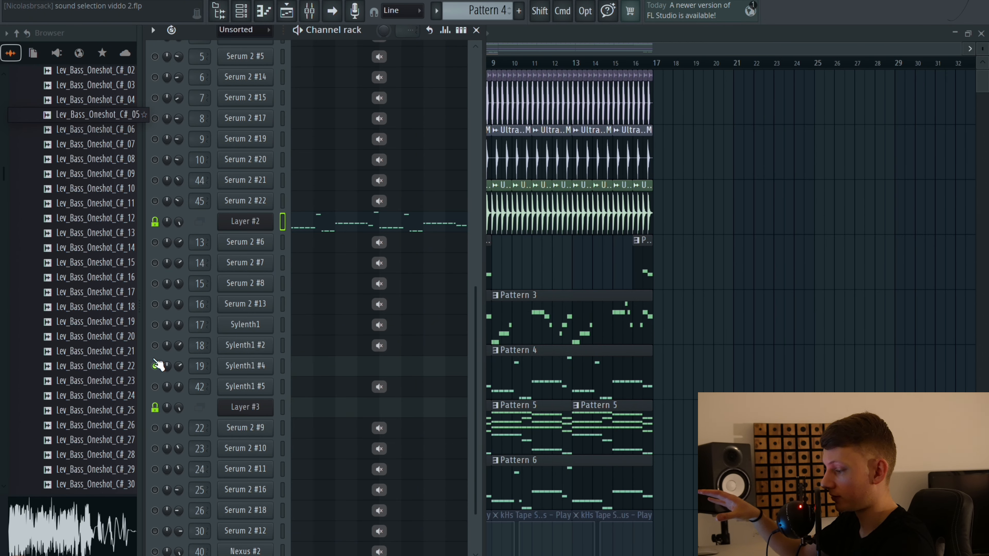
left_click(155, 386, "super")
key("space")
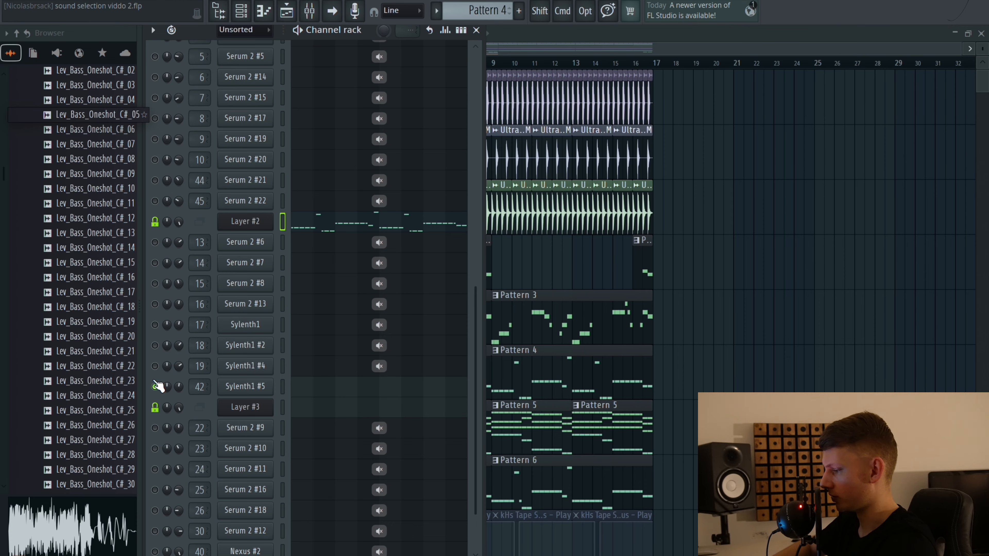
left_click(155, 387, "super")
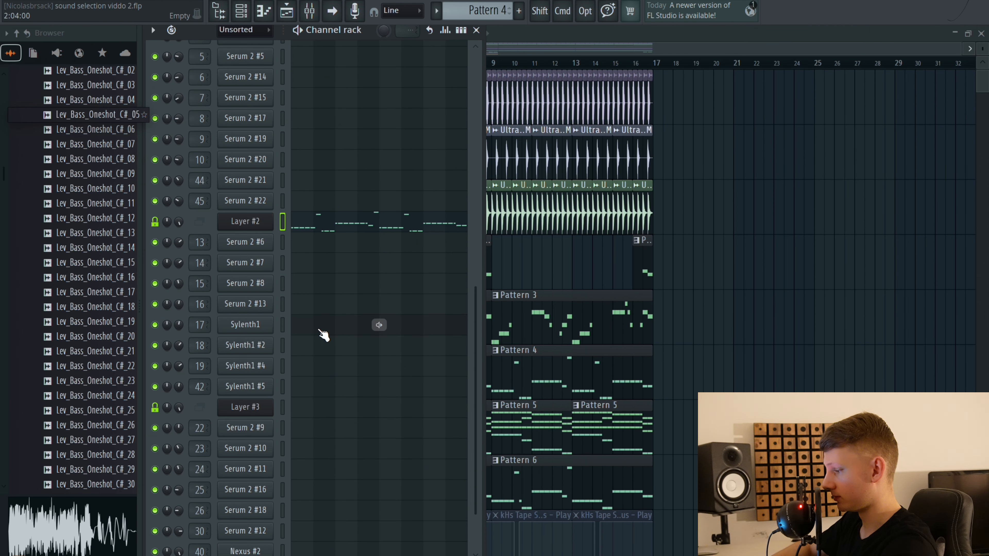
key("space")
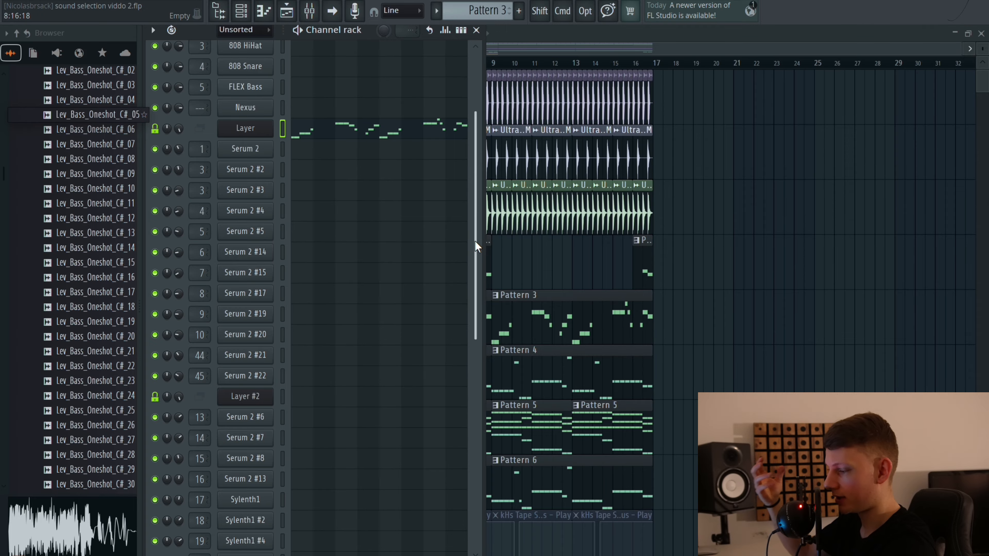
Step: Solo the lead layers Serum 2 #14, #15, #17 and #19 in turn and listen to each with Pattern 3
left_click_drag(475, 242, 475, 239)
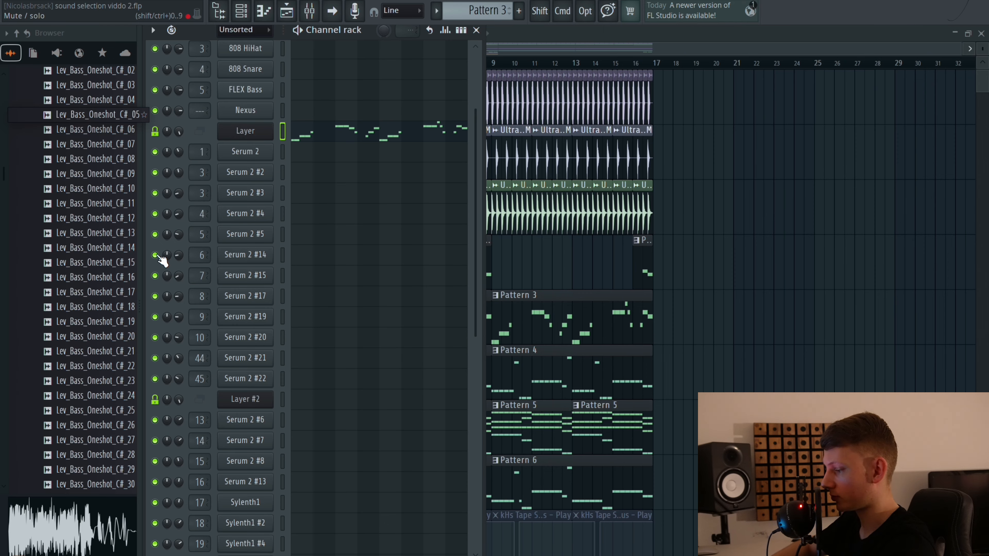
right_click(154, 255)
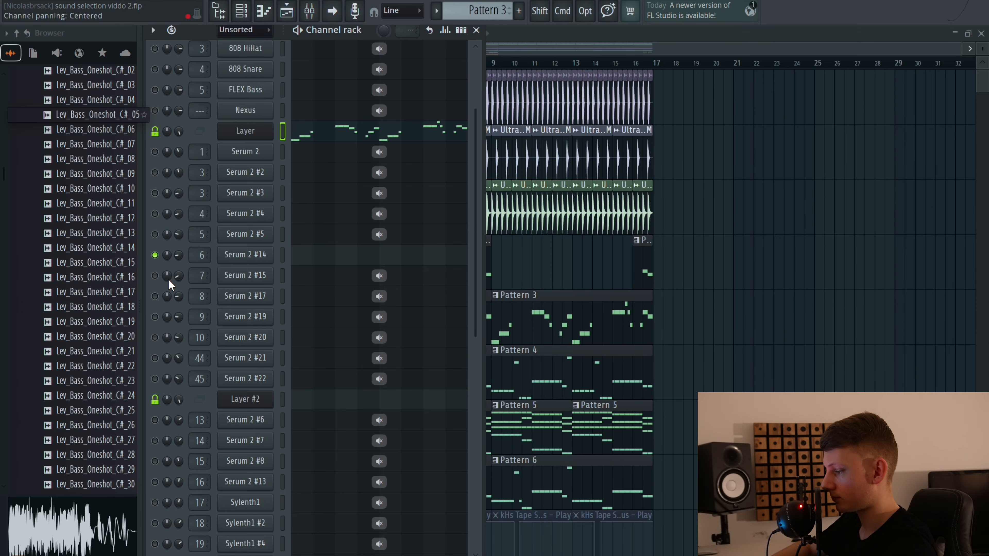
right_click(155, 275)
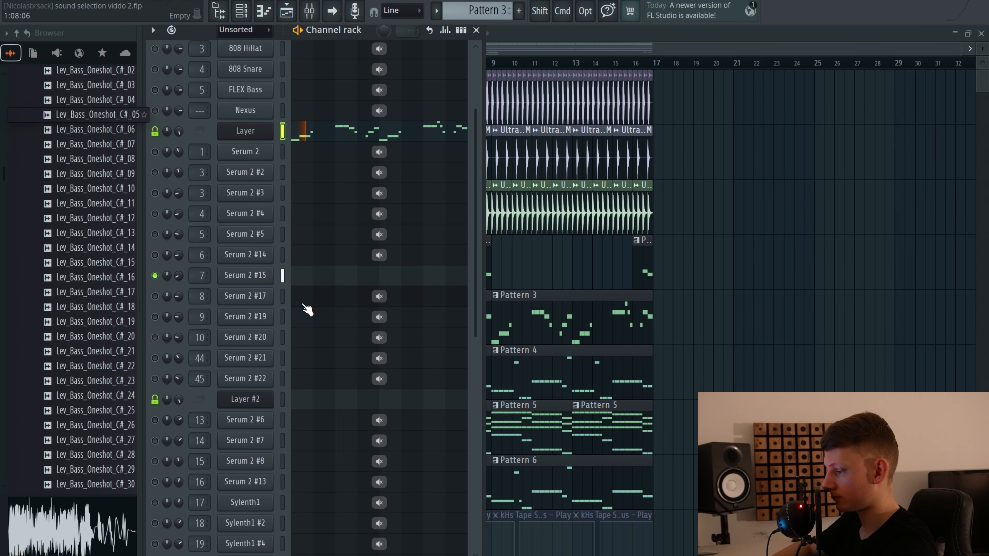
right_click(155, 296)
key("space")
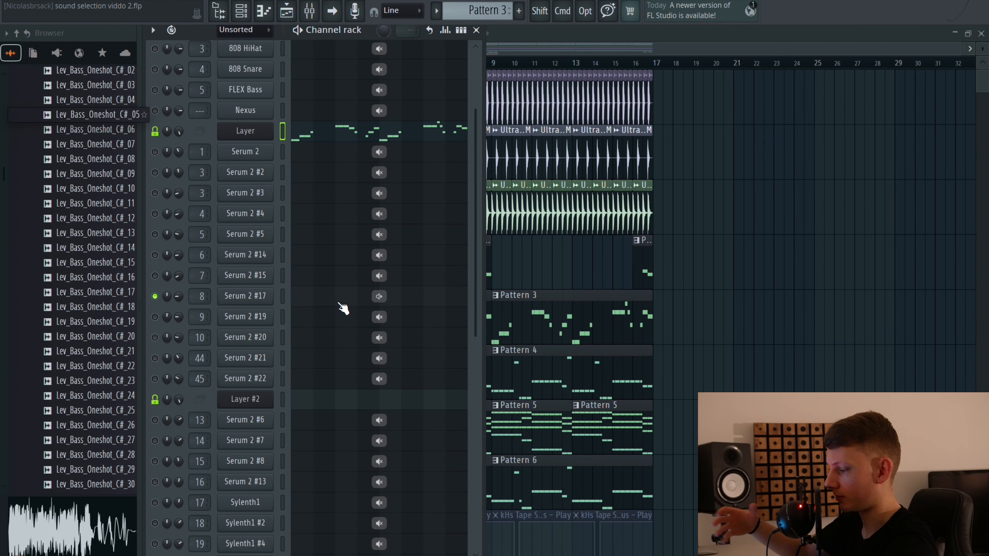
right_click(155, 317)
key("space")
key("space")
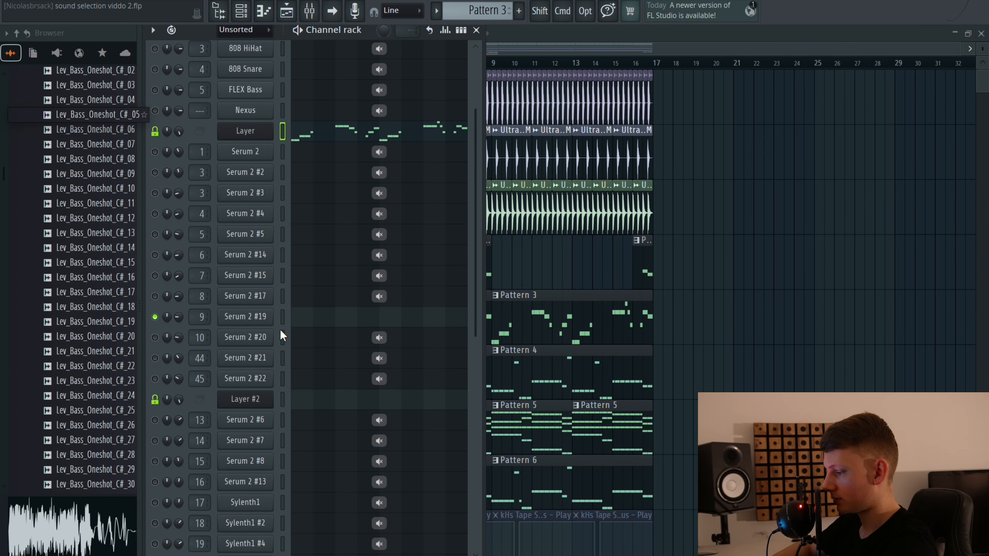
Step: Solo the lead layers Serum 2 #20, #21 and #22 in turn, and play Pattern 3 with all the leads unmuted
right_click(155, 337)
key("space")
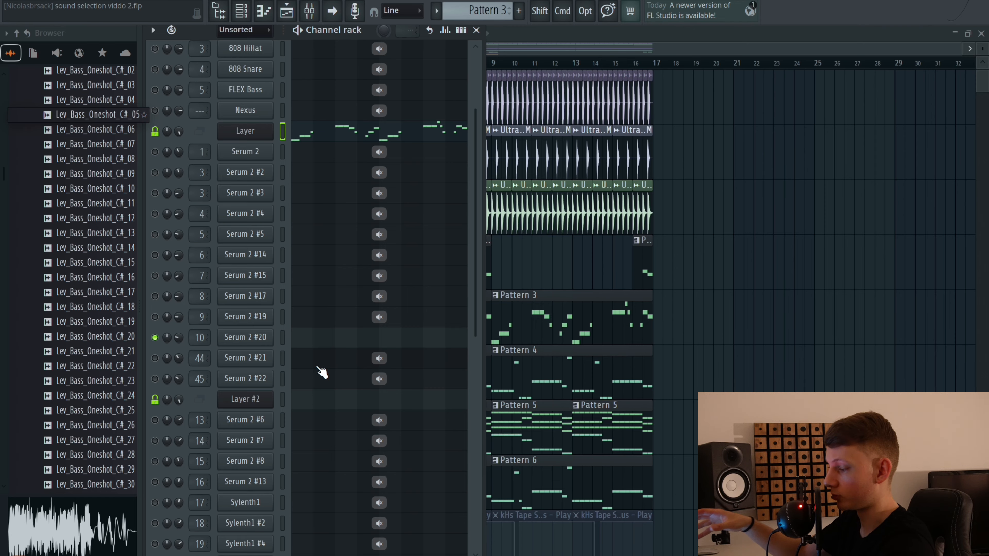
left_click(155, 358)
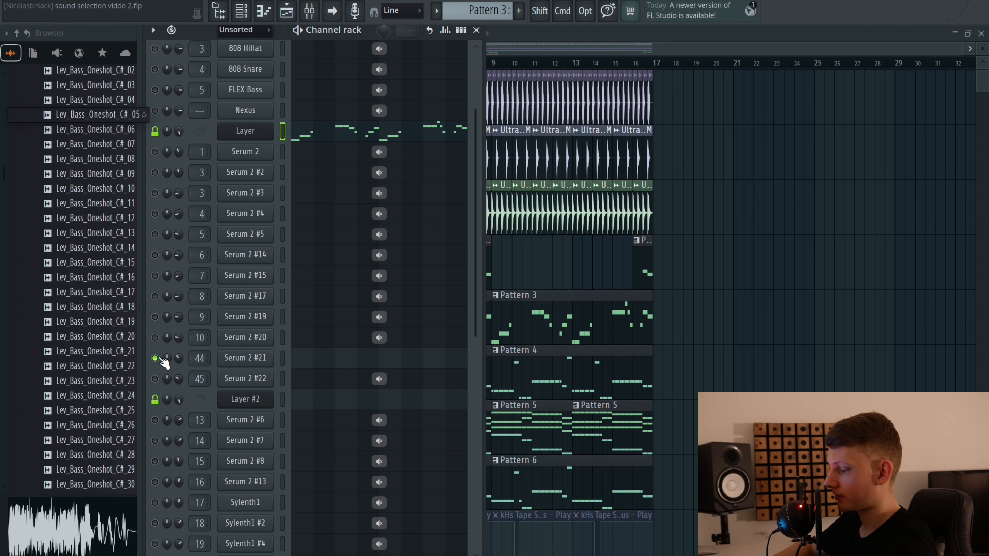
left_click(155, 378)
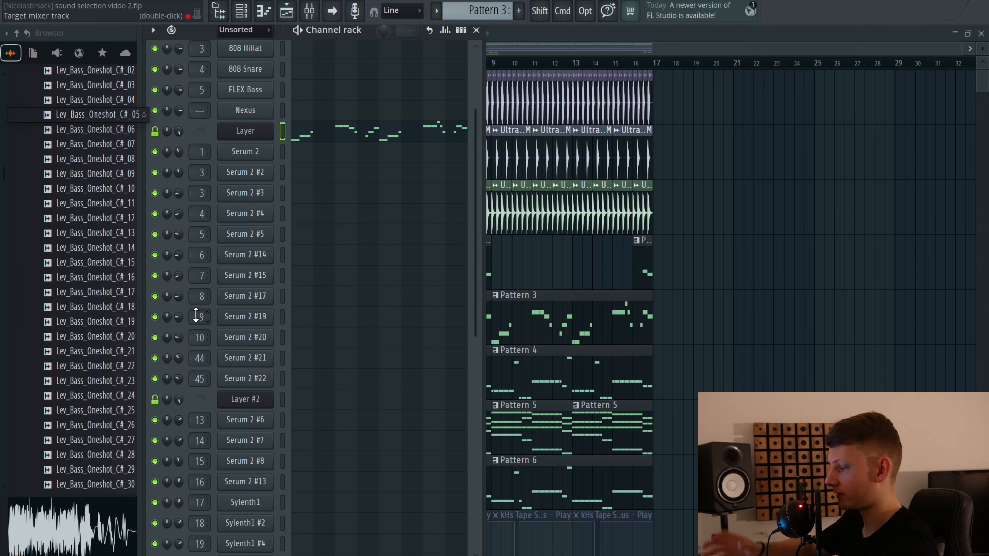
key("space")
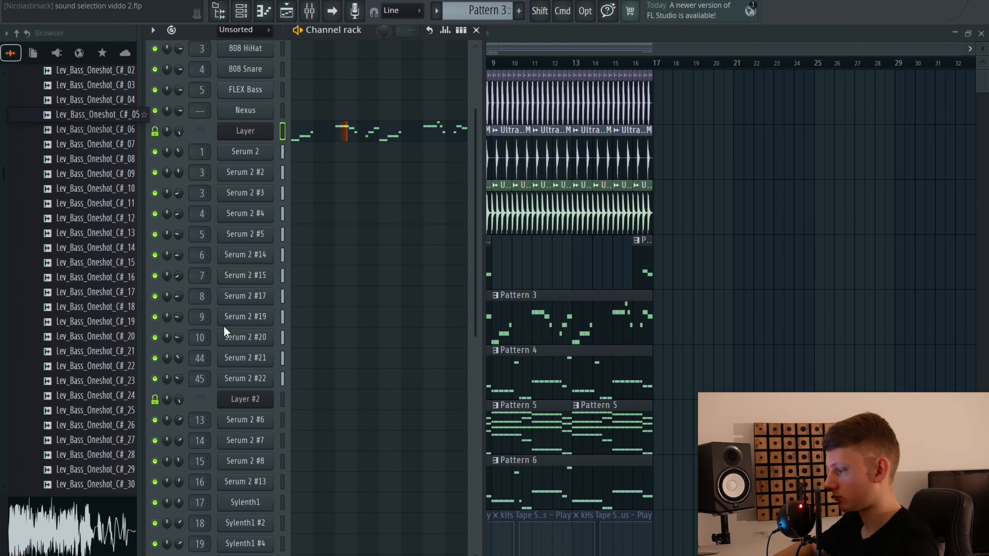
key("space")
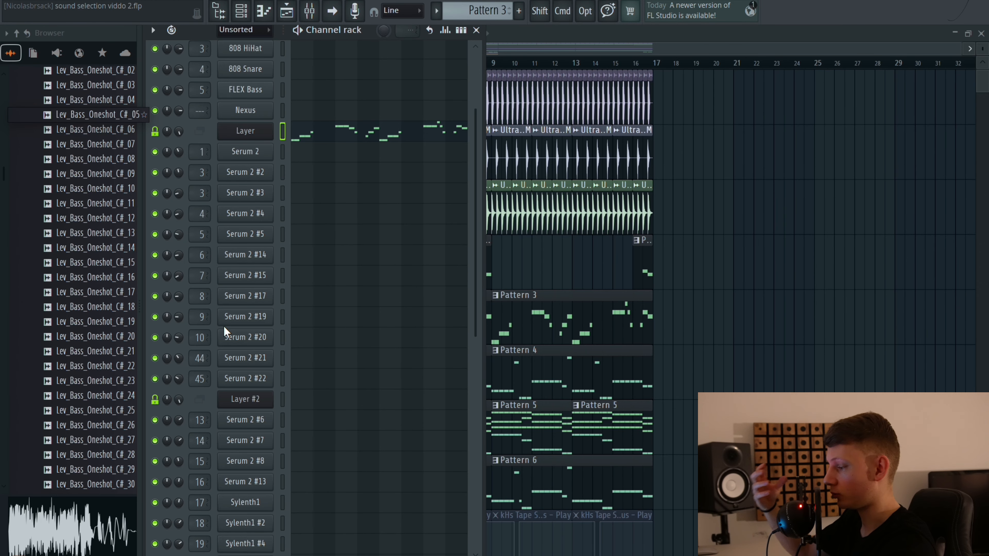
Step: Play the arrangement in the playlist with the extended layers and look over the muted tracks from Track 9 down
key("F6")
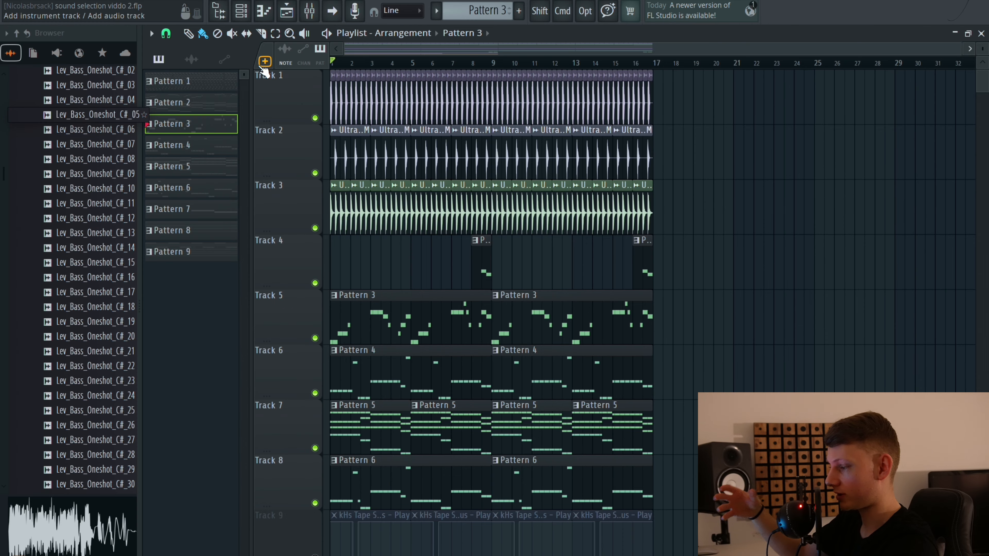
key("space")
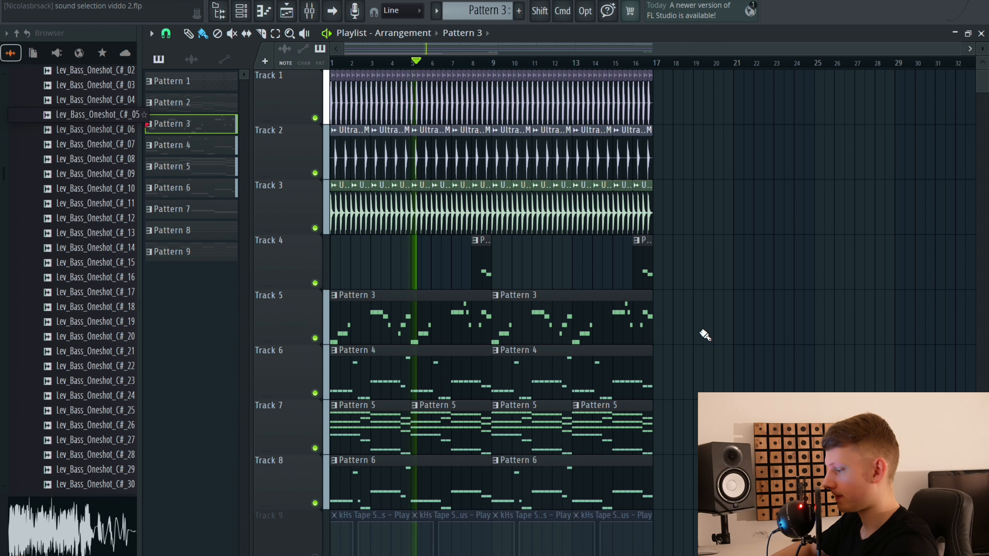
key("space")
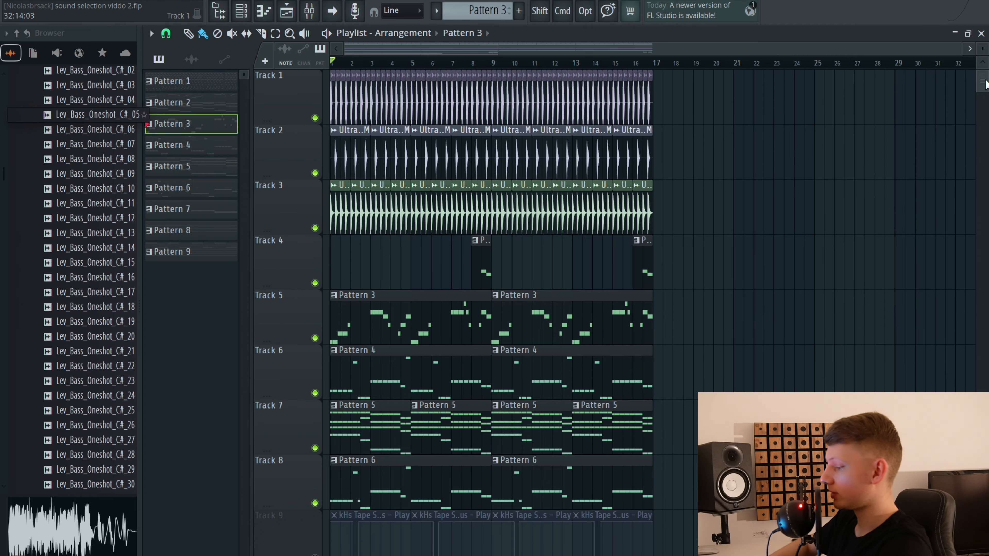
left_click_drag(987, 83, 986, 90)
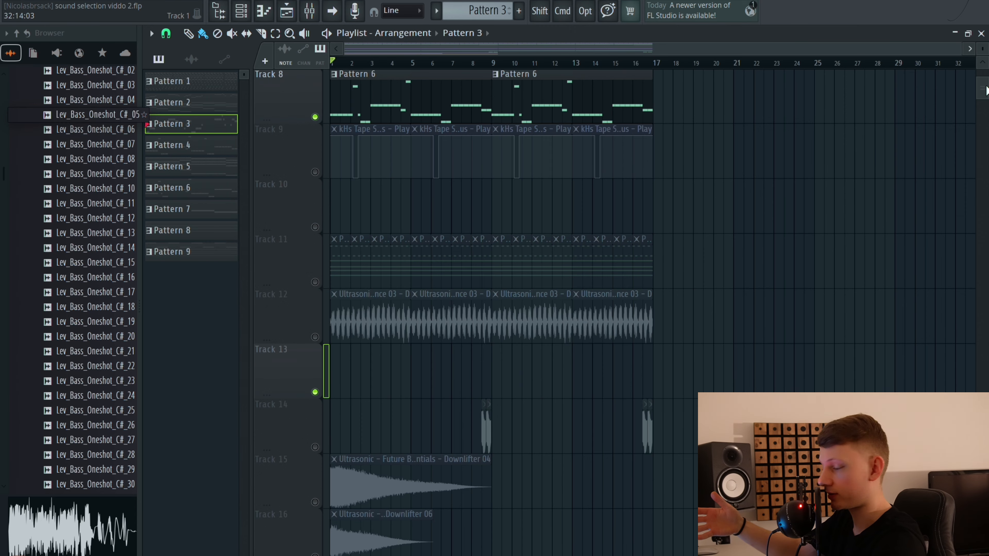
left_click_drag(986, 90, 984, 81)
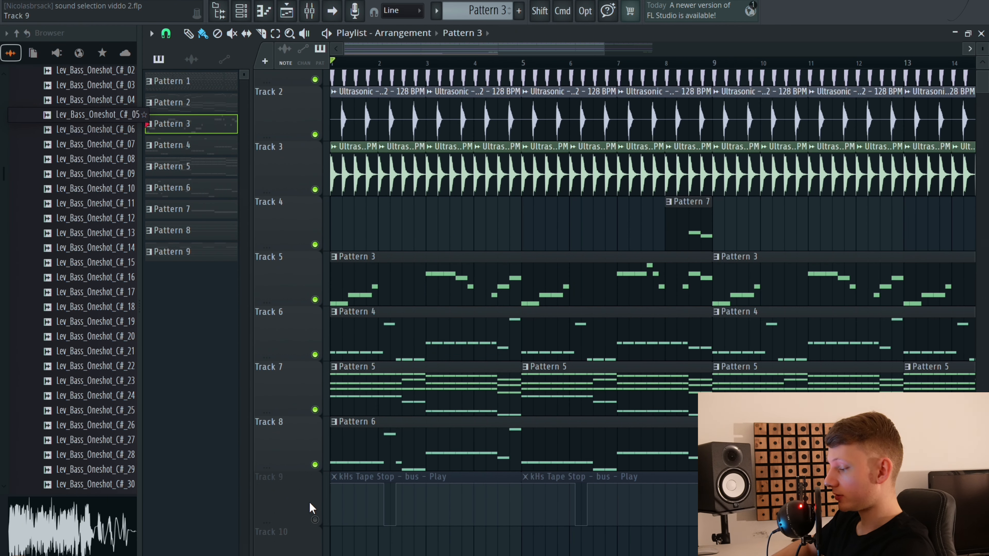
Step: Unmute the kHs Tape Stop automation on Track 9 and listen to it with only Pattern 4 on Track 6 active
left_click(315, 520)
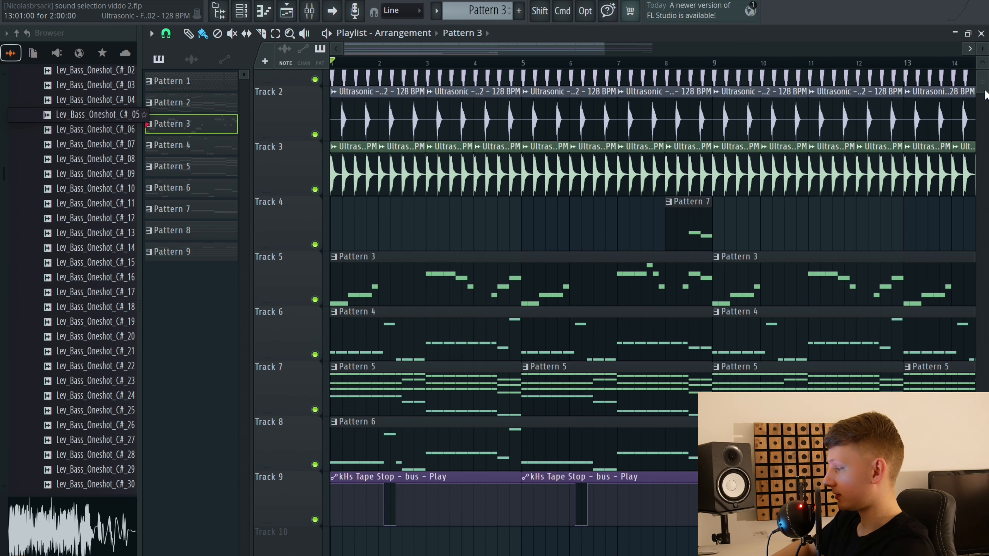
scroll(985, 94, "down", 1)
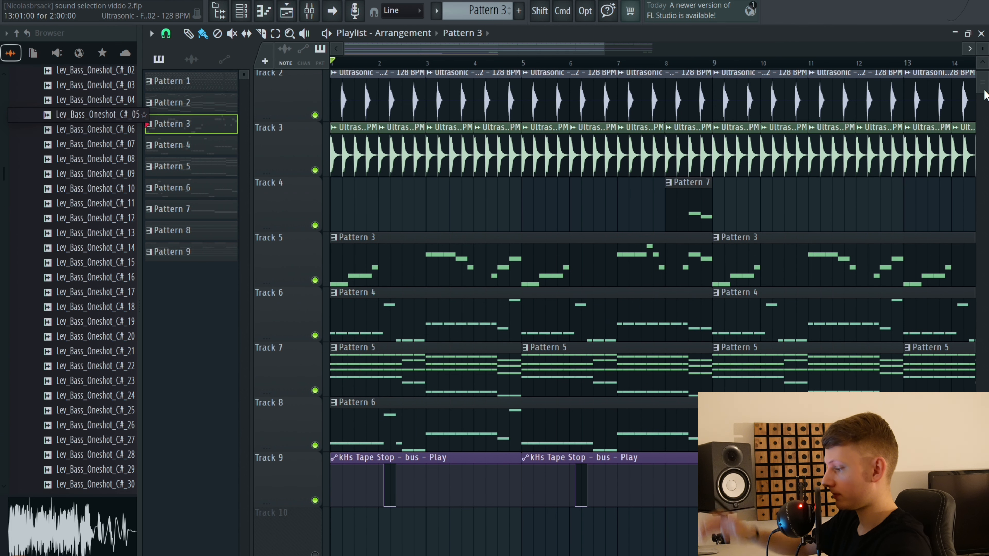
key("space")
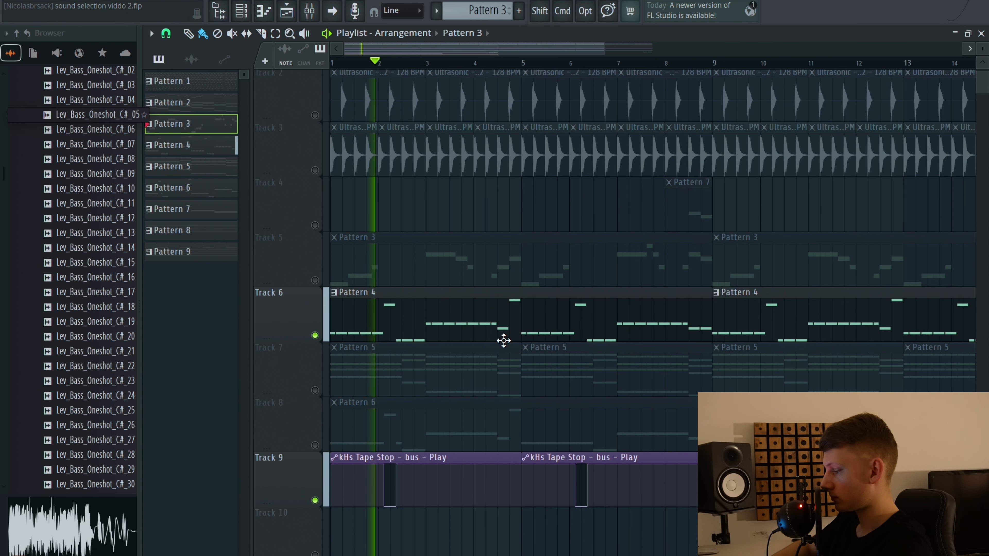
key("space")
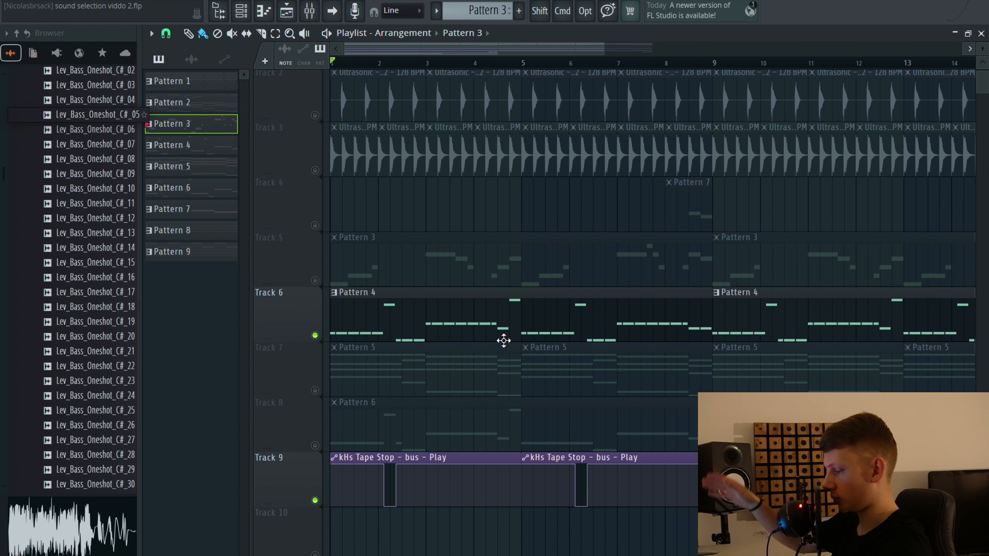
Step: Unmute Track 5 and listen to Pattern 3 together with Pattern 4 and the tape stop automation
left_click(325, 284)
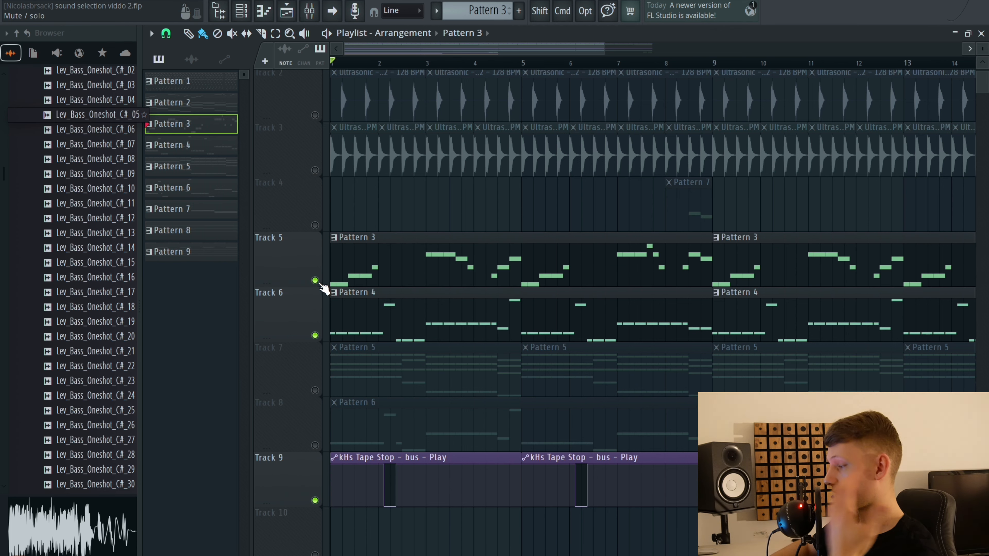
key("space")
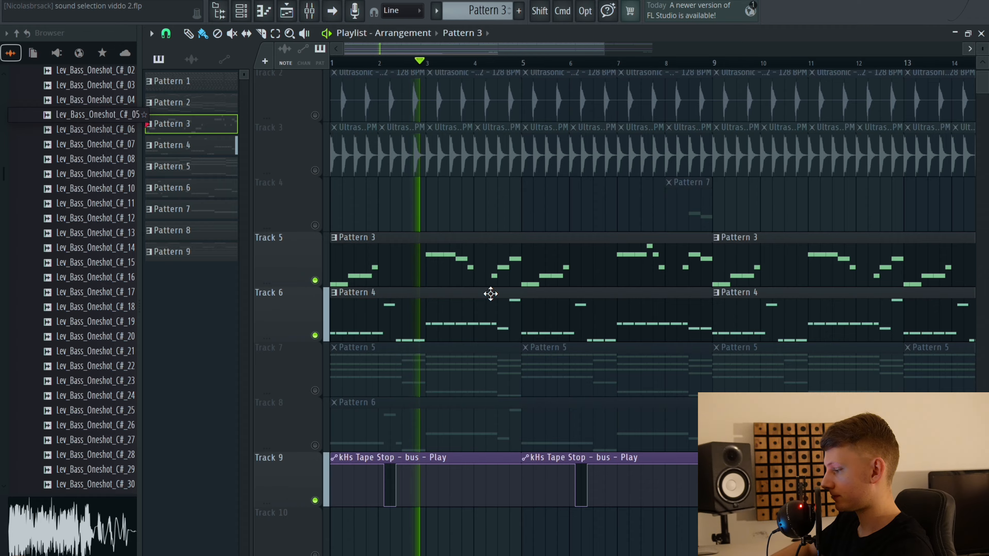
key("space")
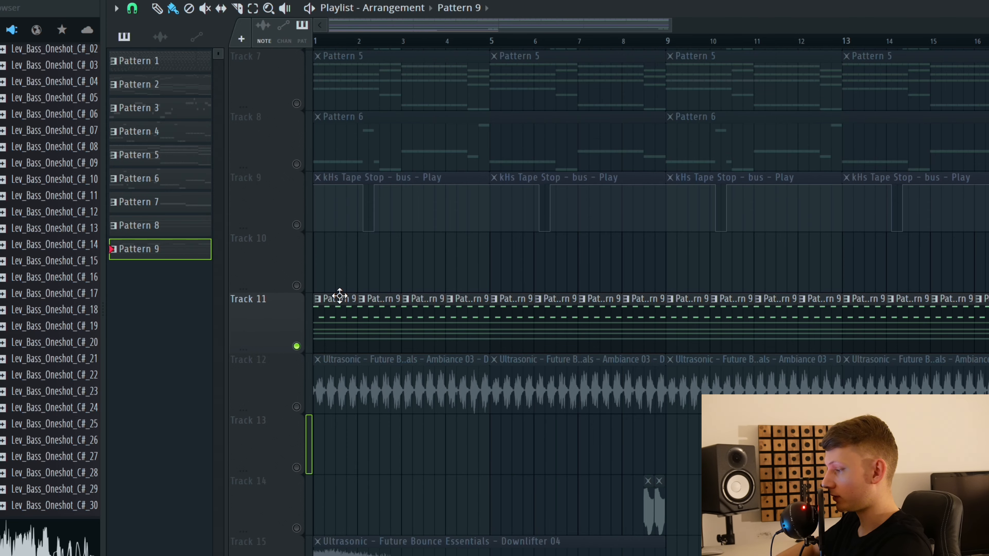
Step: Open the Sylenth1 #3 notes of Pattern 9 in the piano roll and play the alternating A#5 and D5 notes
key("F7")
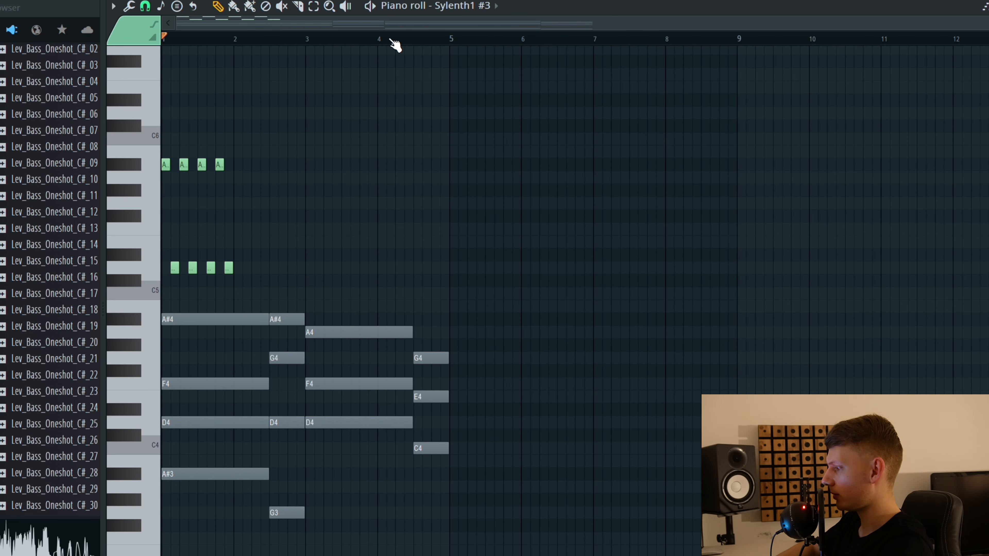
scroll(395, 45, "up", 5)
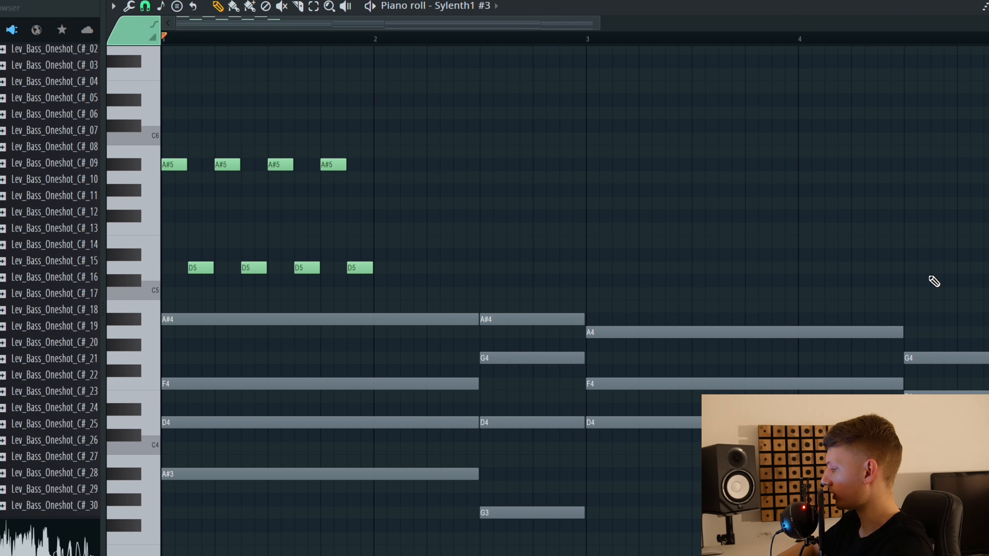
scroll(592, 268, "up", 4)
key("space")
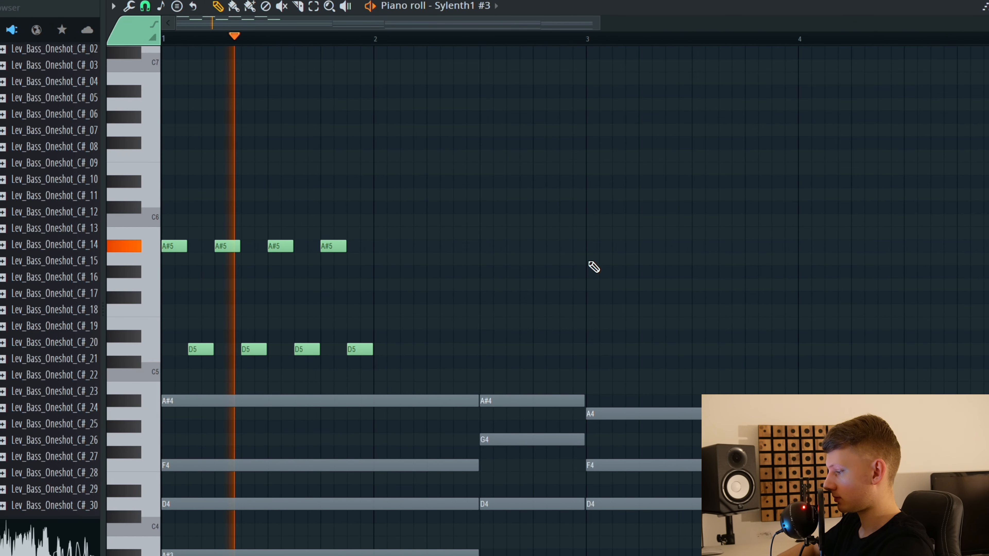
key("space")
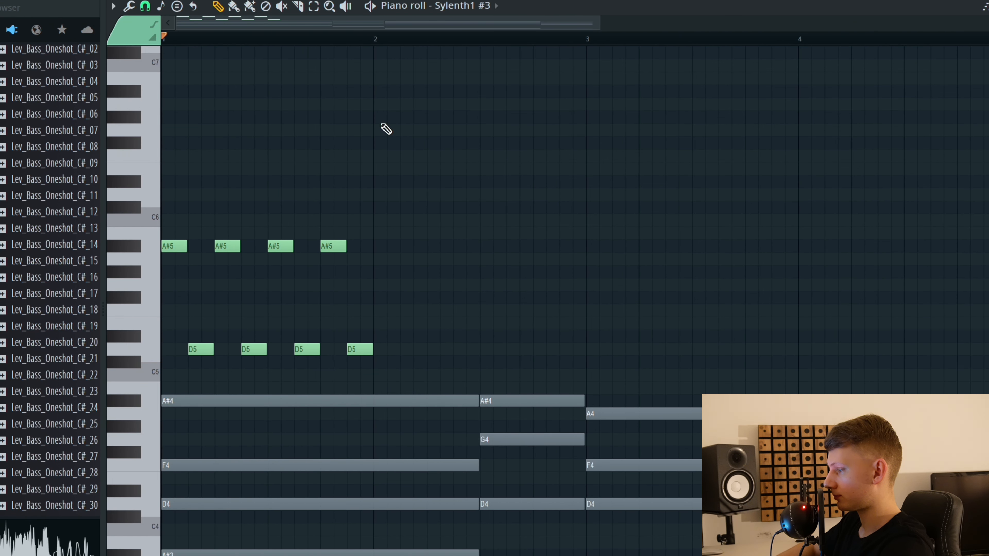
Step: Inspect the Kickstart 2 and EchoBoy effects on mixer Insert 39
key("F9")
left_click(825, 291)
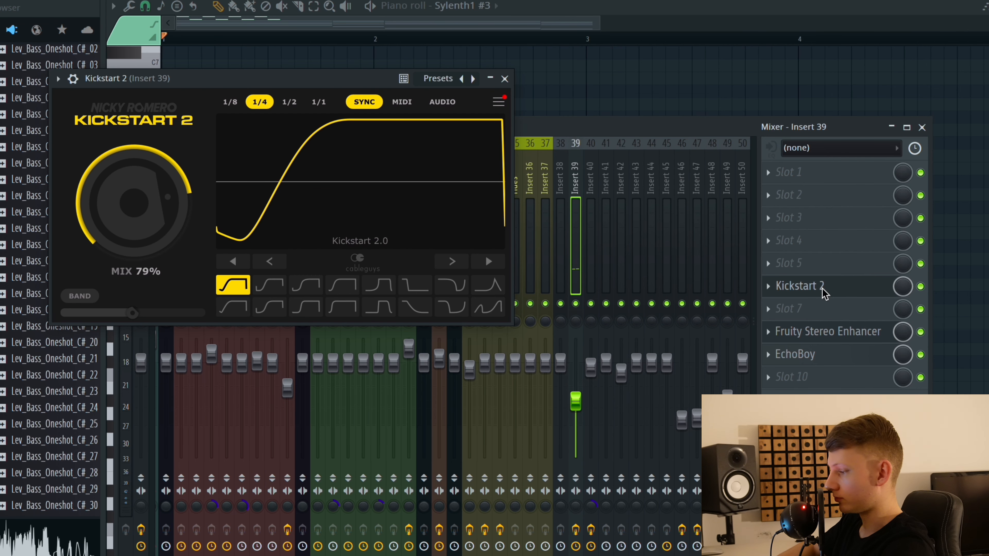
left_click(822, 288)
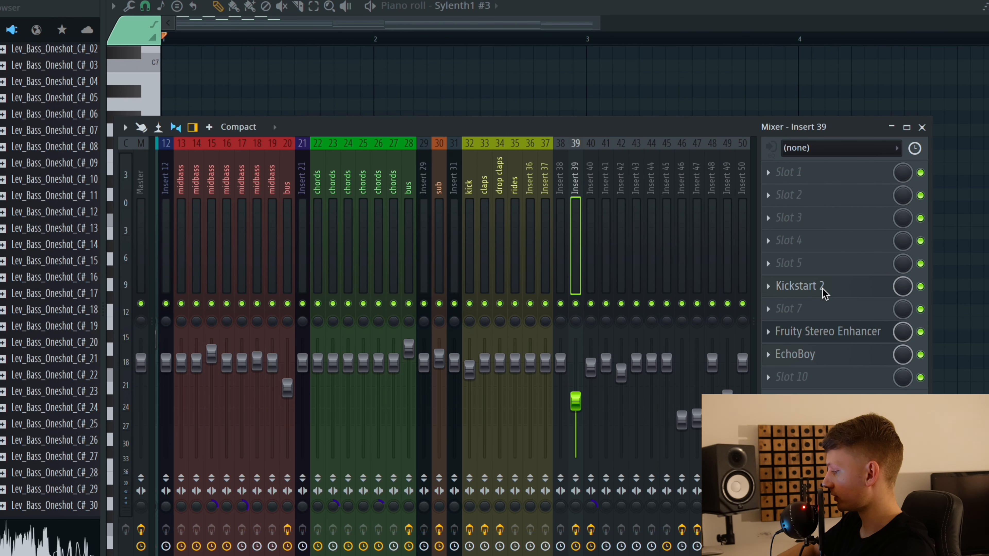
left_click(833, 357)
left_click_drag(436, 13, 472, 82)
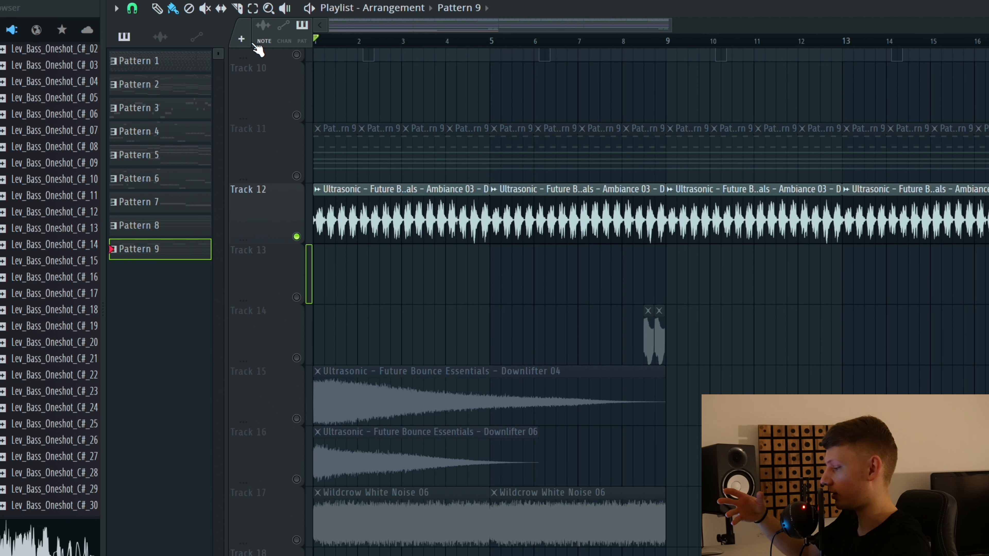
Step: Listen to the Ambiance 03 loop on Track 12 and the Lev_Bass one-shots on Track 14, each soloed
key("space")
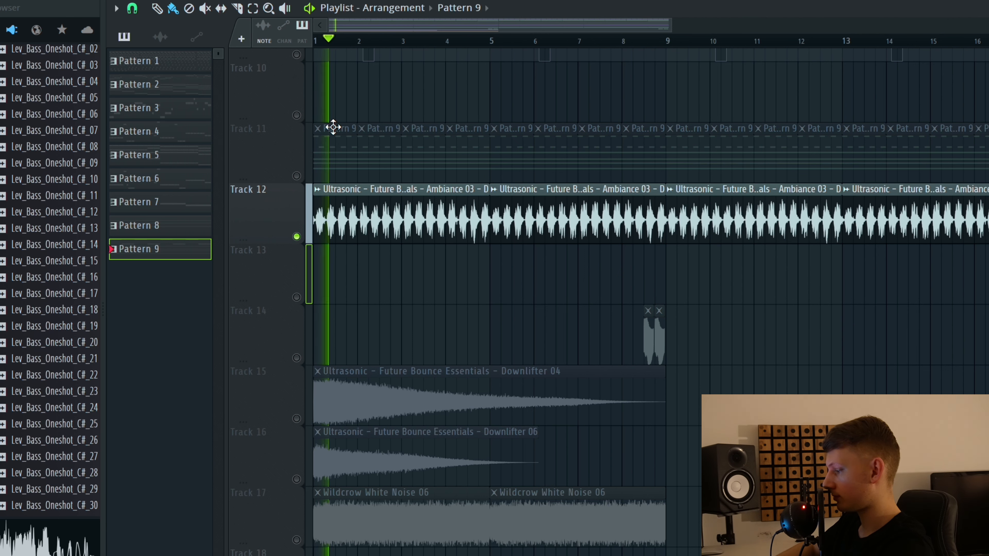
key("space")
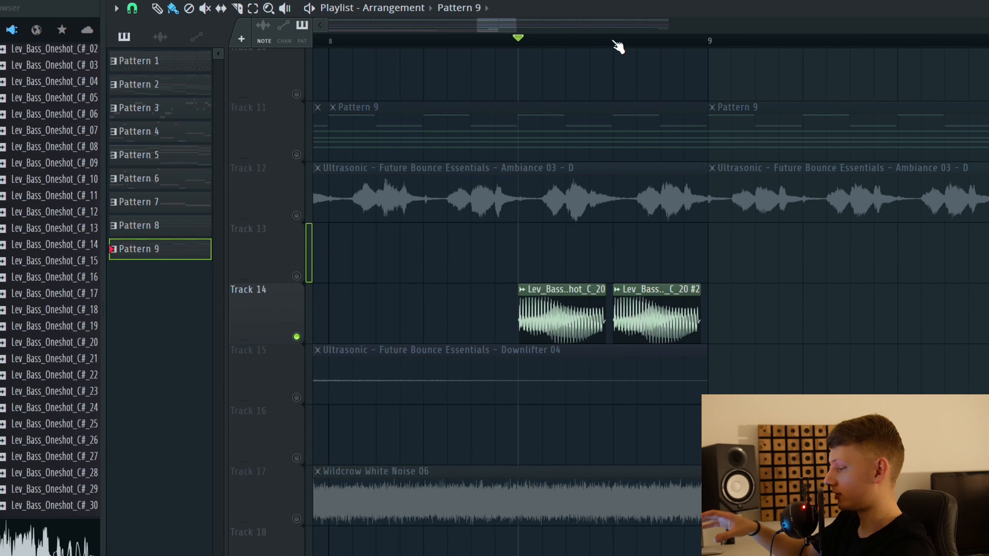
key("space")
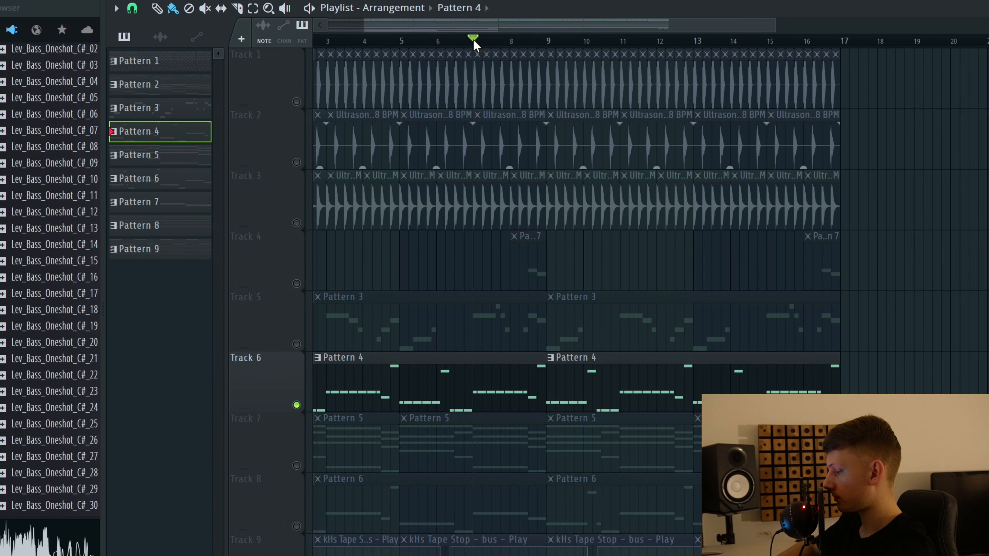
Step: Compare the soloed Pattern 4 midbass on Track 6 with the Lev_Bass one-shots on Track 14 around bar 8
key("space")
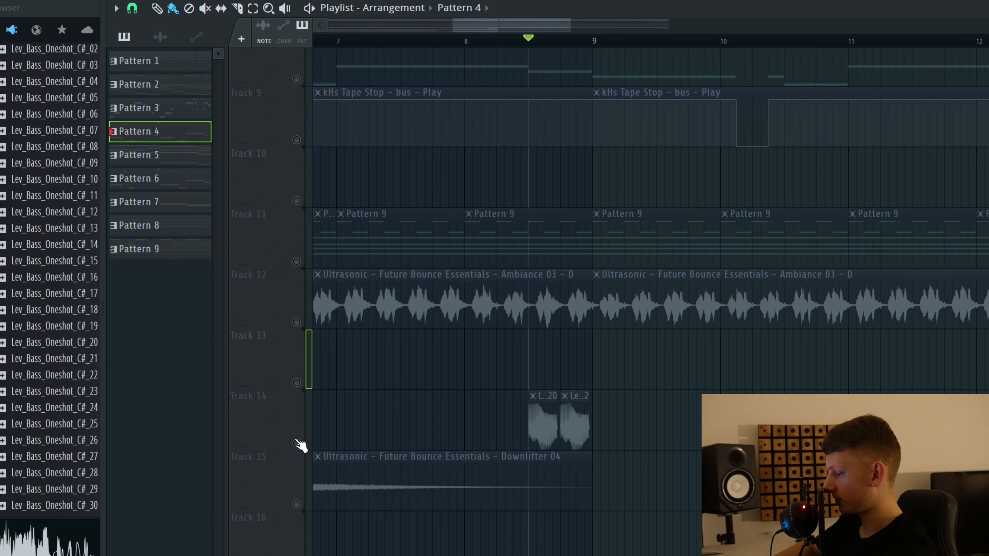
key("space")
key("space")
left_click(296, 443)
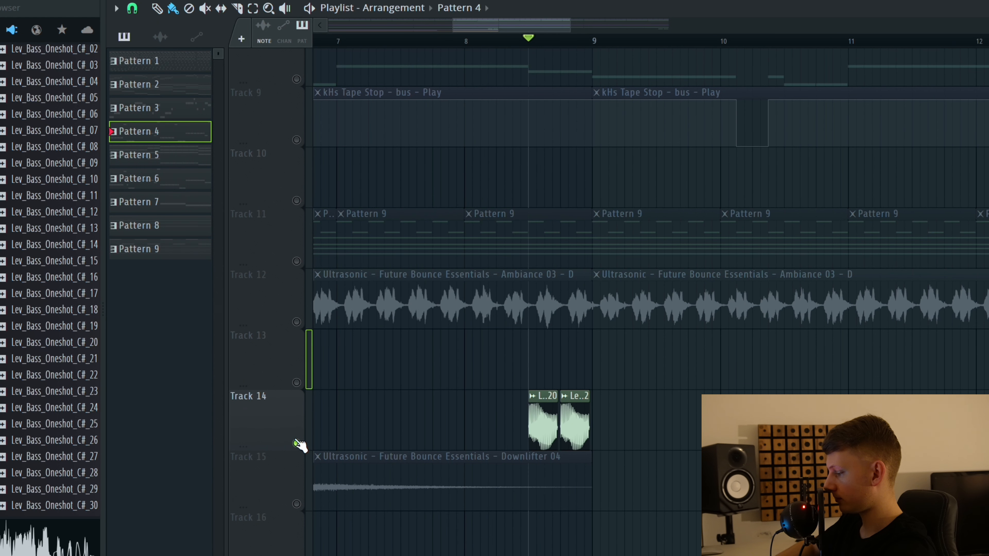
key("space")
key("space")
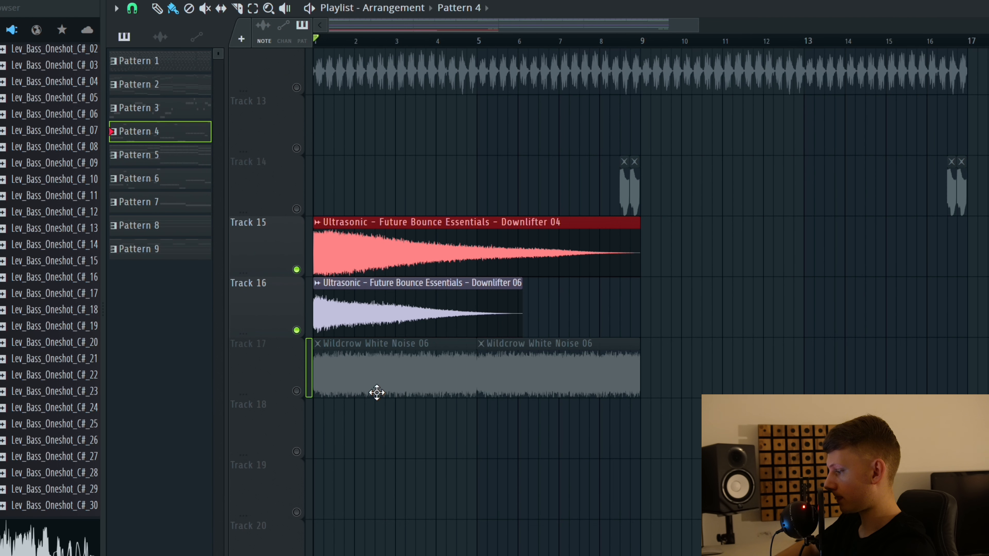
Step: Listen to Downlifter 04 and 06 on Tracks 15 and 16, and to Pattern 7 soloed on Track 4
key("space")
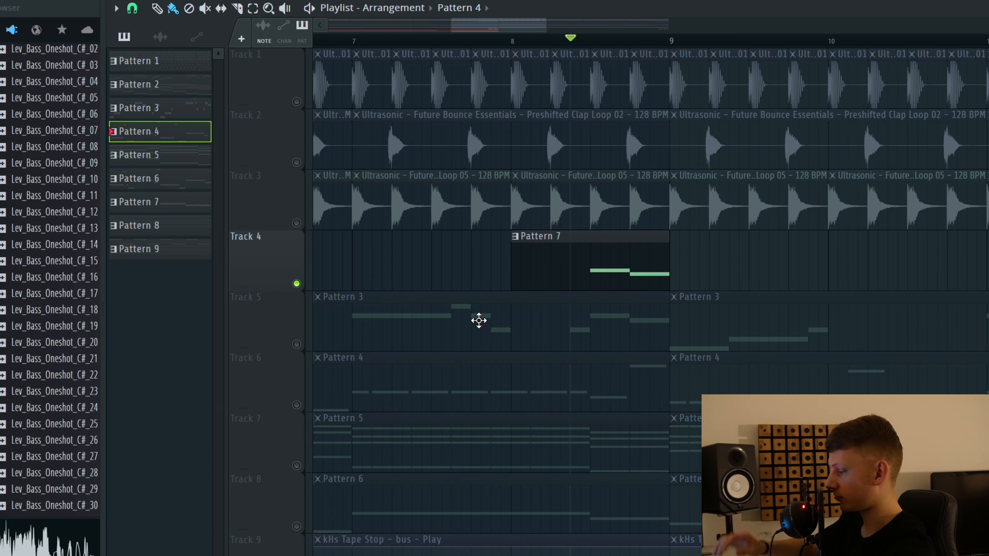
key("space")
key("space")
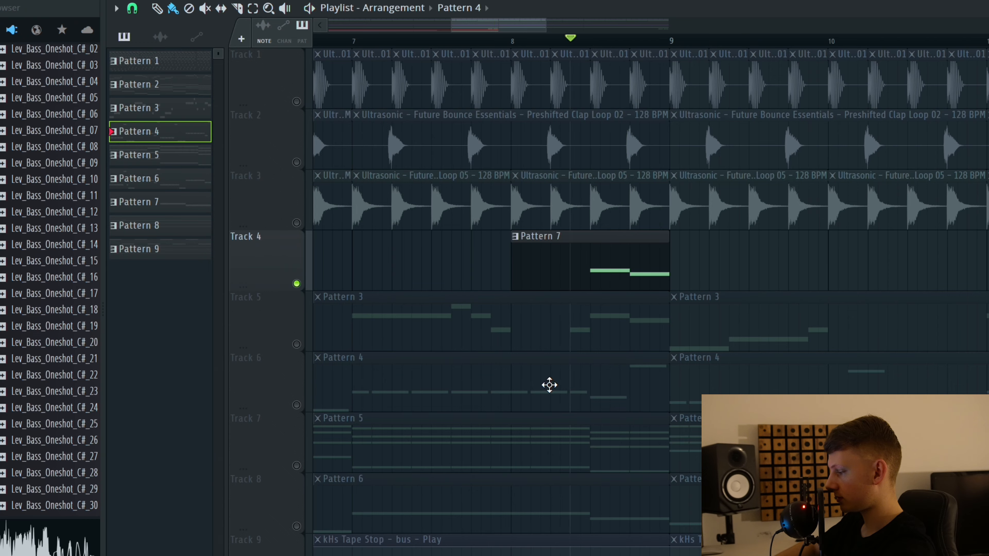
Step: Unmute Track 5 and the remaining tracks, and play the complete arrangement from bar 1
left_click(298, 344)
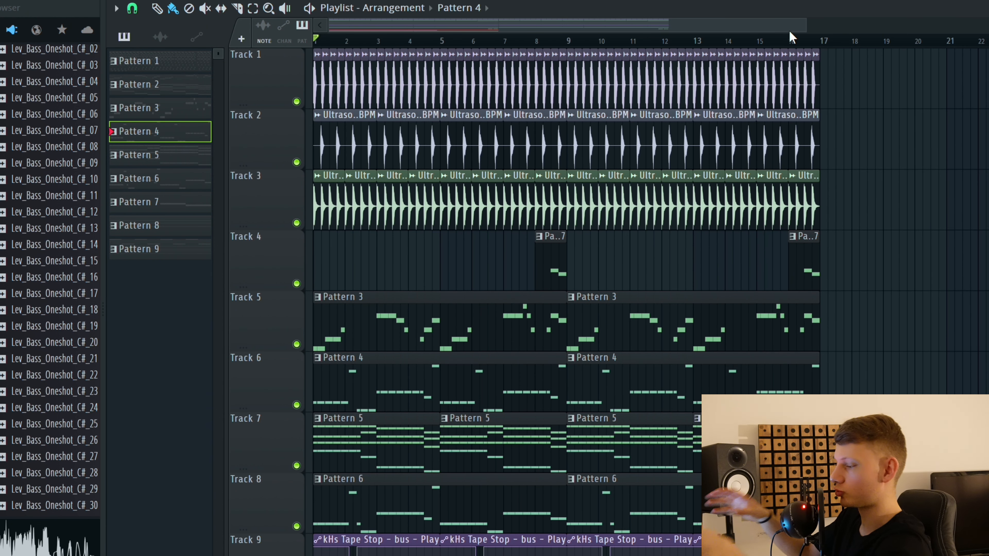
key("space")
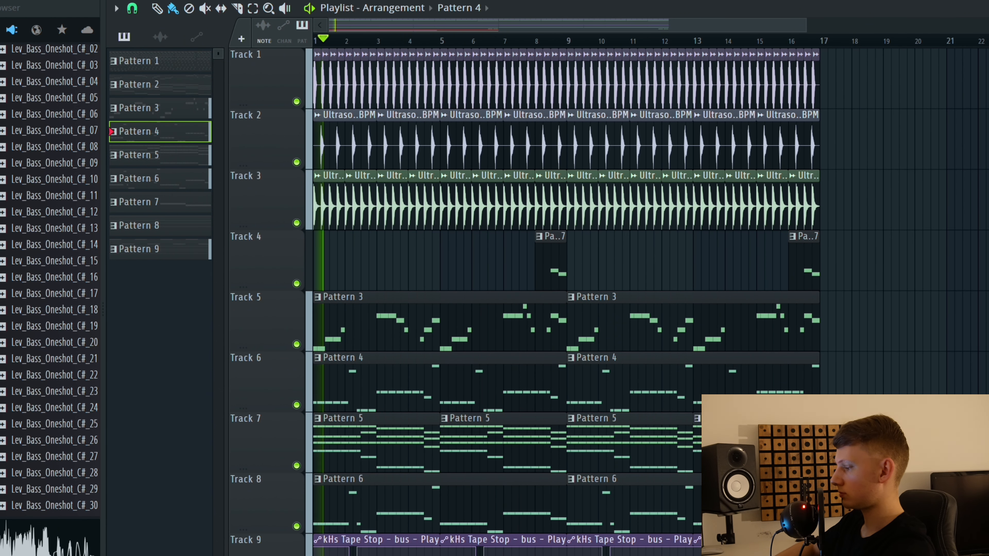